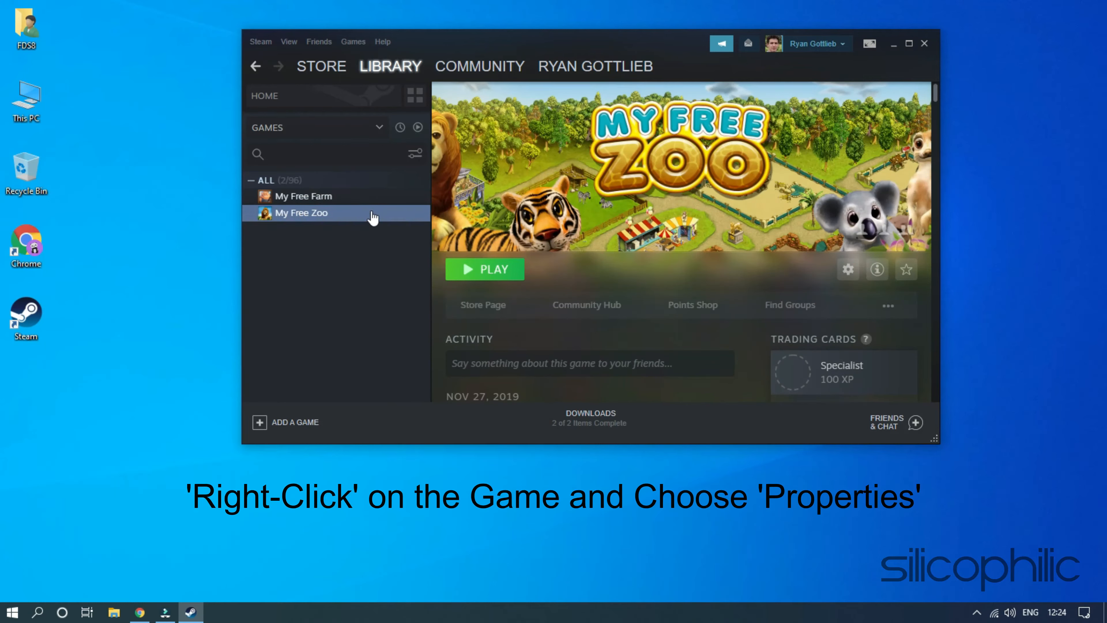
# Verify the integrity of My Free Zoo's local game files and close the validation report.
pyautogui.rightClick(373, 216)
pyautogui.click(397, 303)
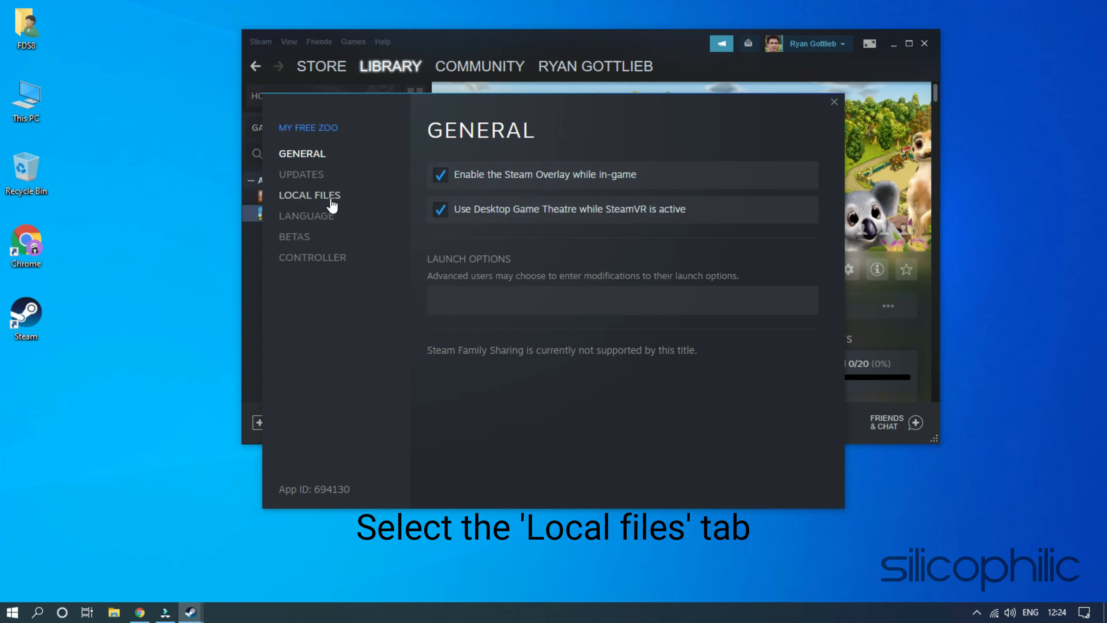
pyautogui.click(332, 204)
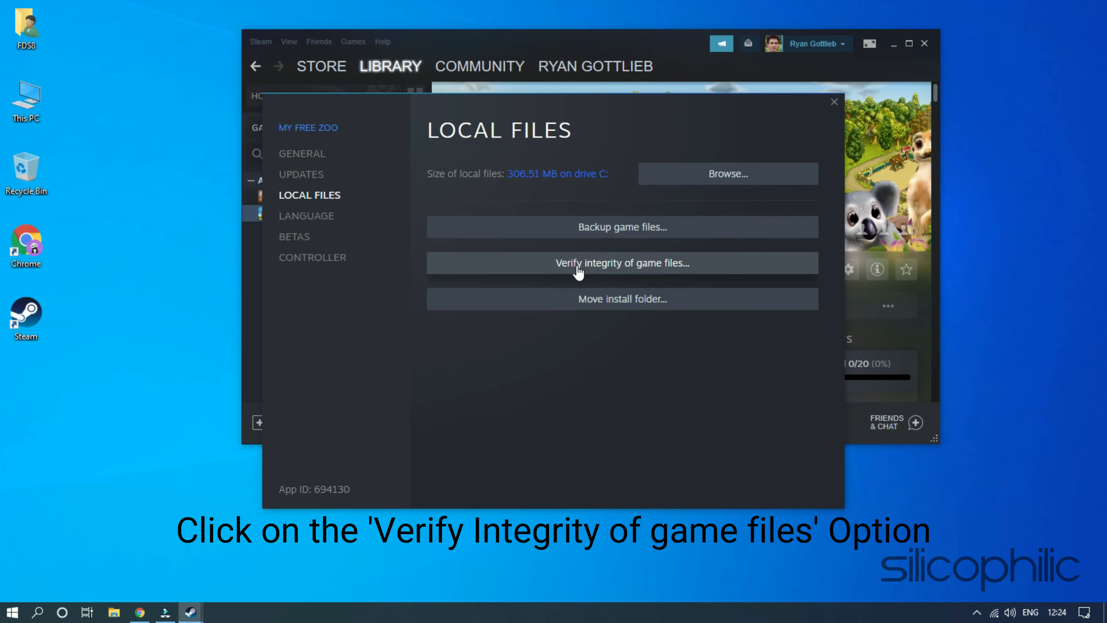
pyautogui.click(541, 264)
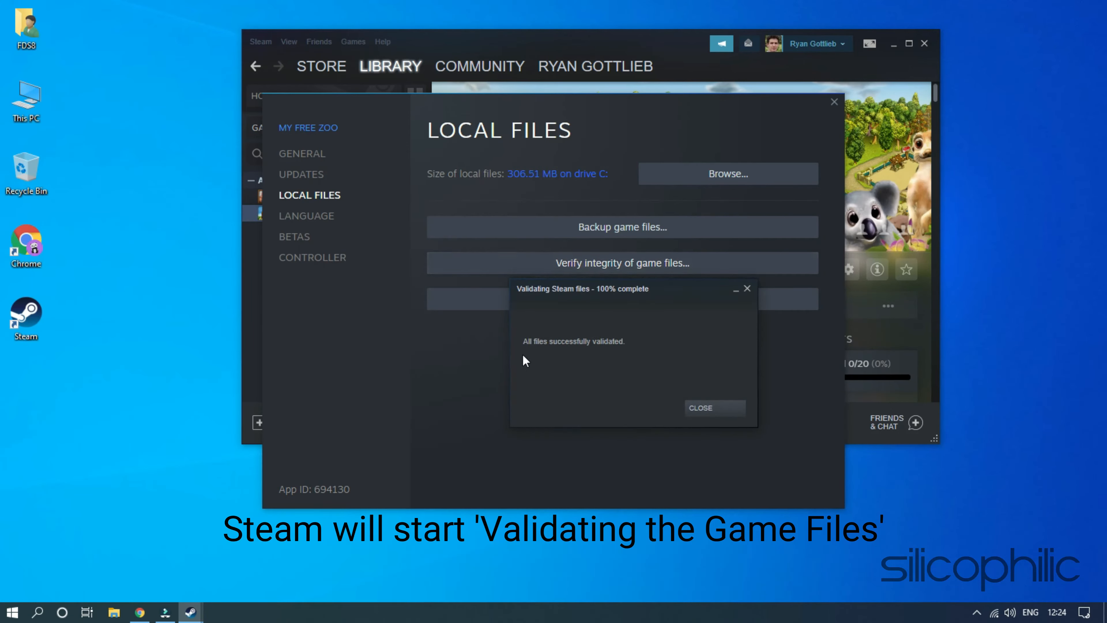
pyautogui.click(710, 410)
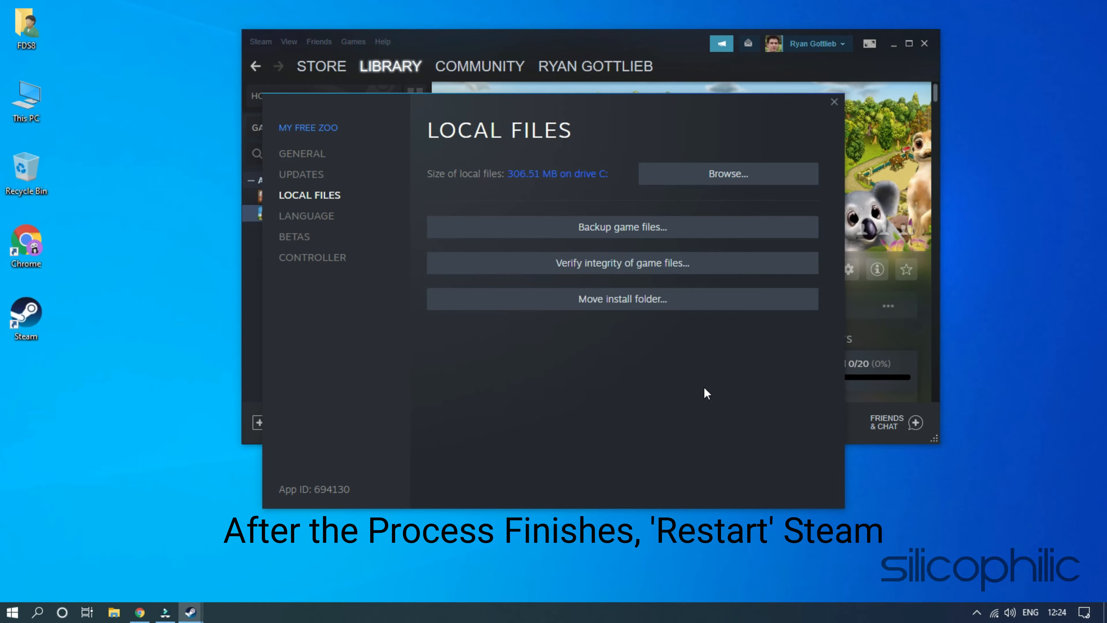
# Close the game's properties and restart Steam.
pyautogui.click(834, 101)
pyautogui.click(924, 43)
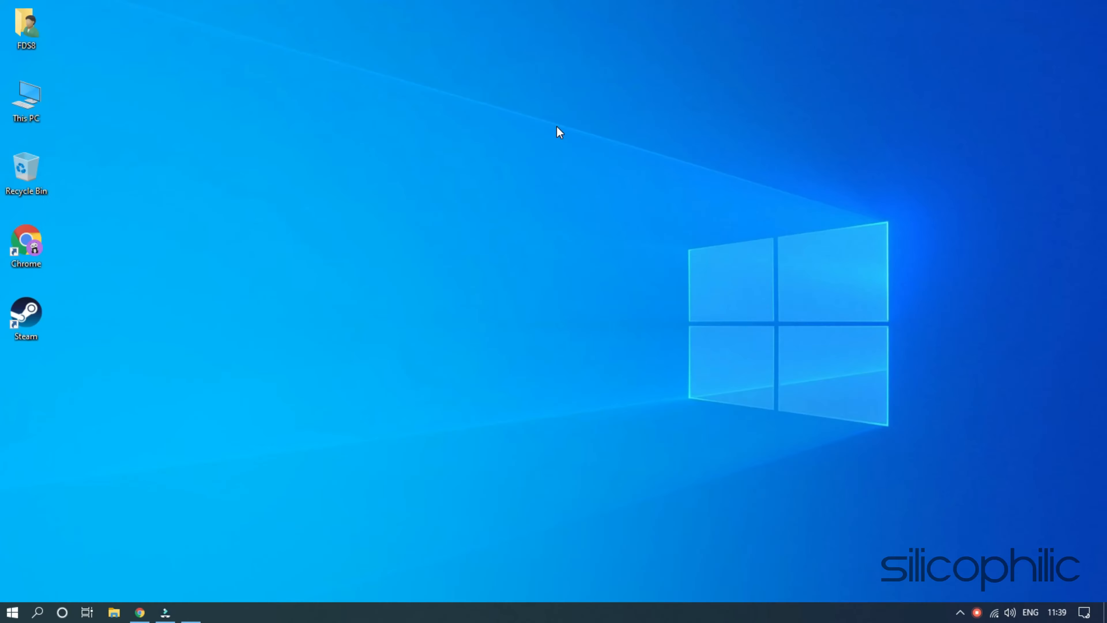
pyautogui.doubleClick(31, 315)
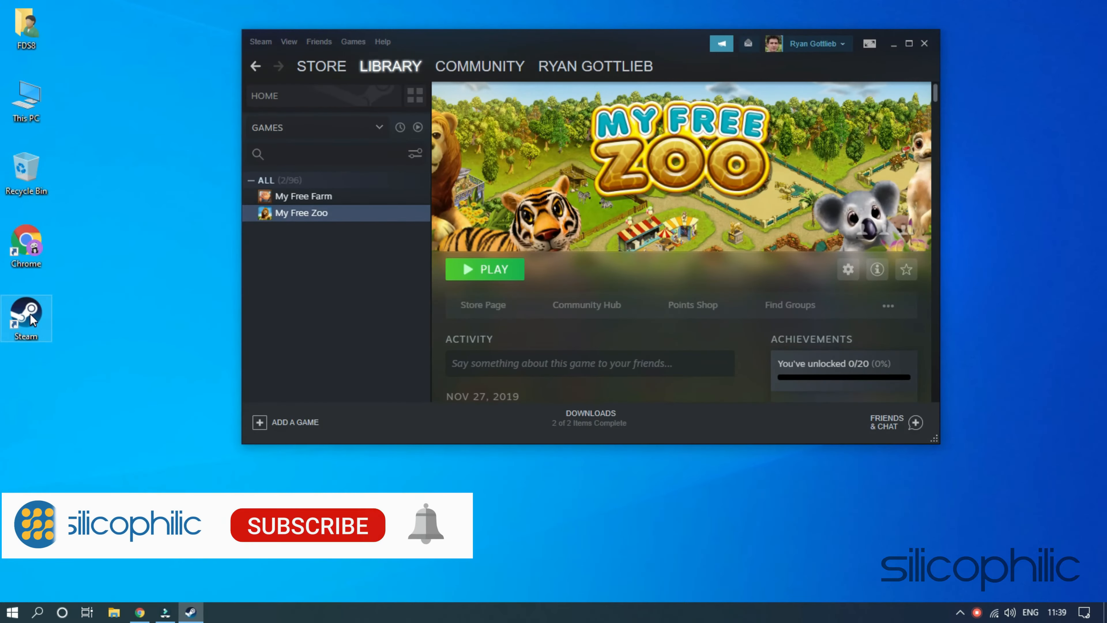
# Open the Steam library folders manager from the Downloads settings.
pyautogui.click(258, 42)
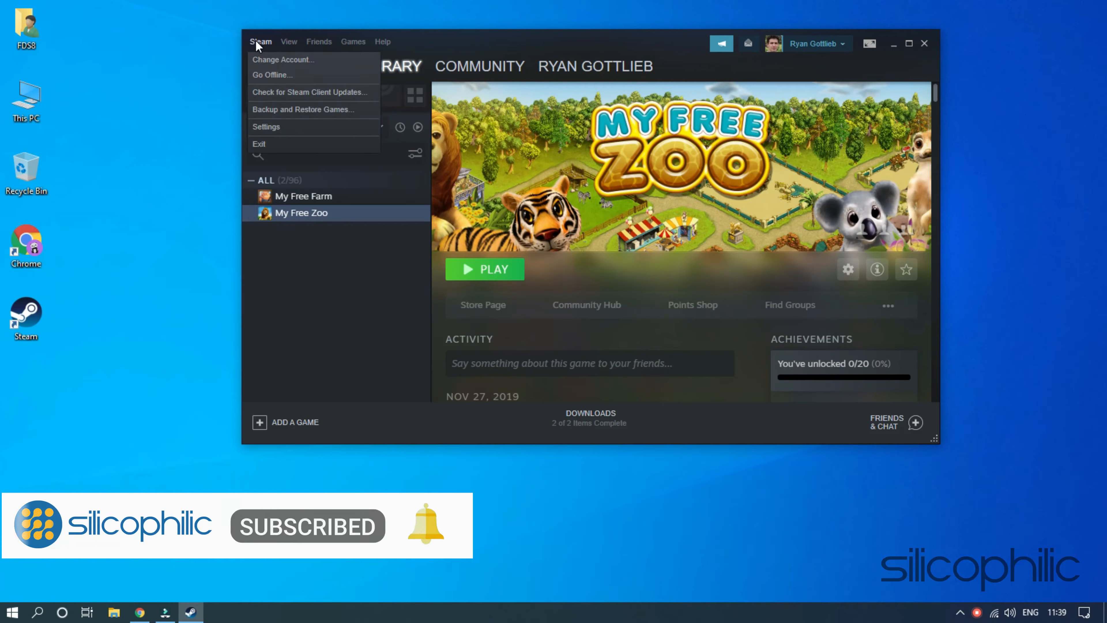
pyautogui.click(267, 126)
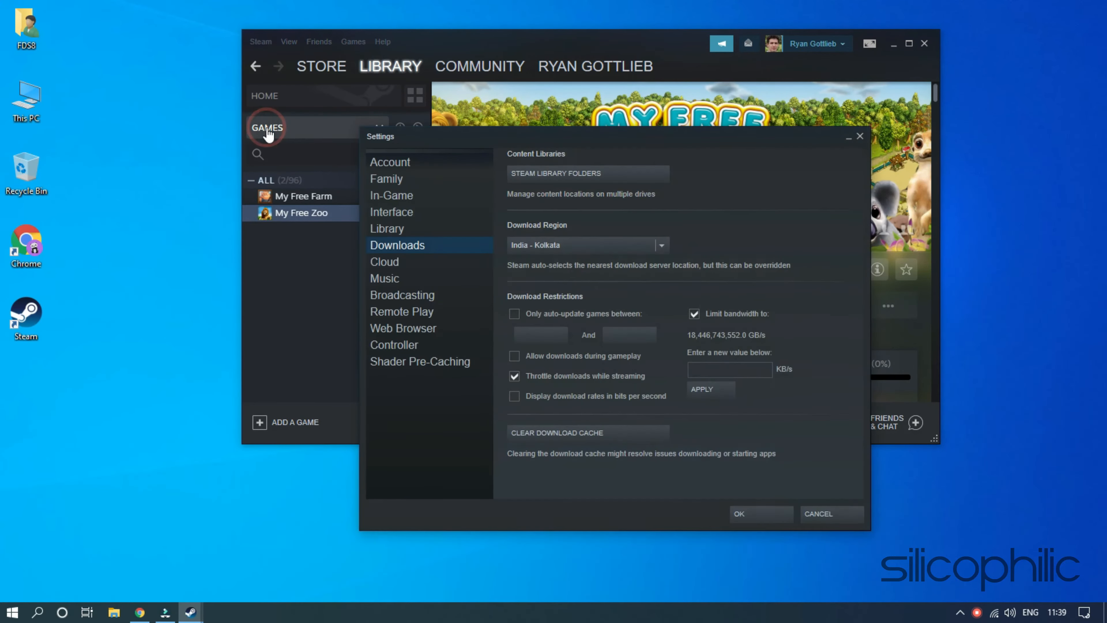
pyautogui.click(414, 243)
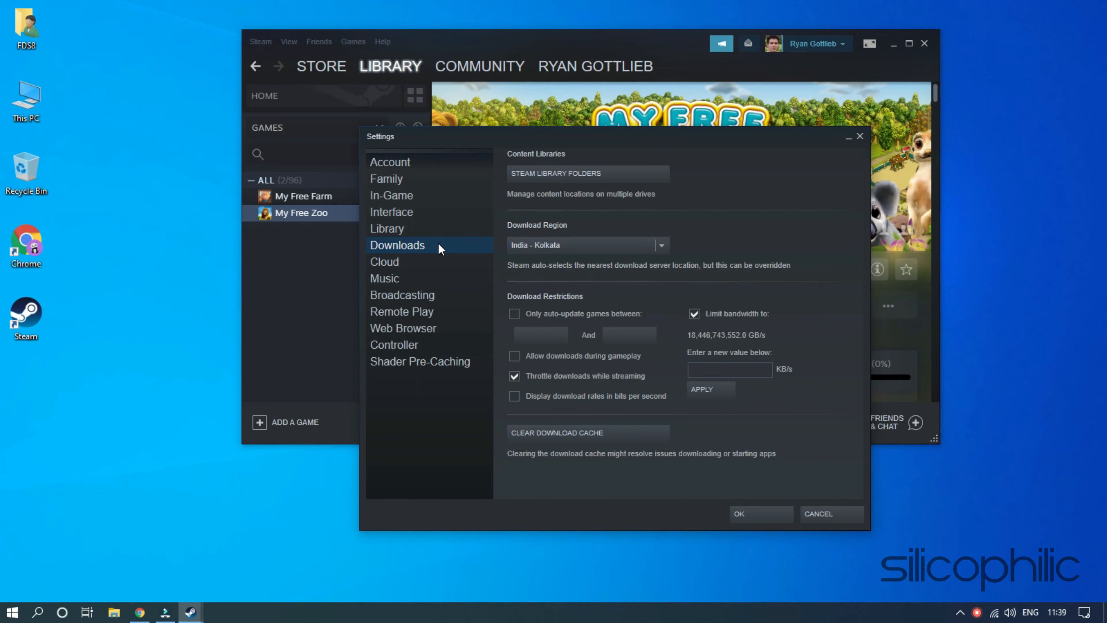
pyautogui.click(612, 174)
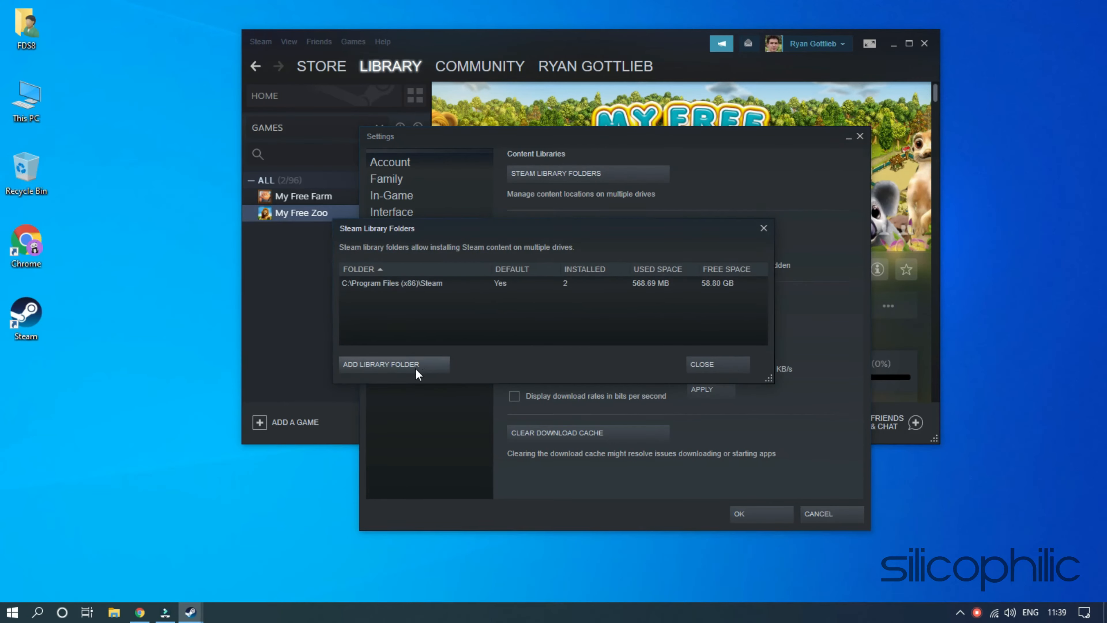
# Try to add a new folder named SteamLibrary inside C:\Program Files (x86)\Steam as a library folder.
pyautogui.click(430, 367)
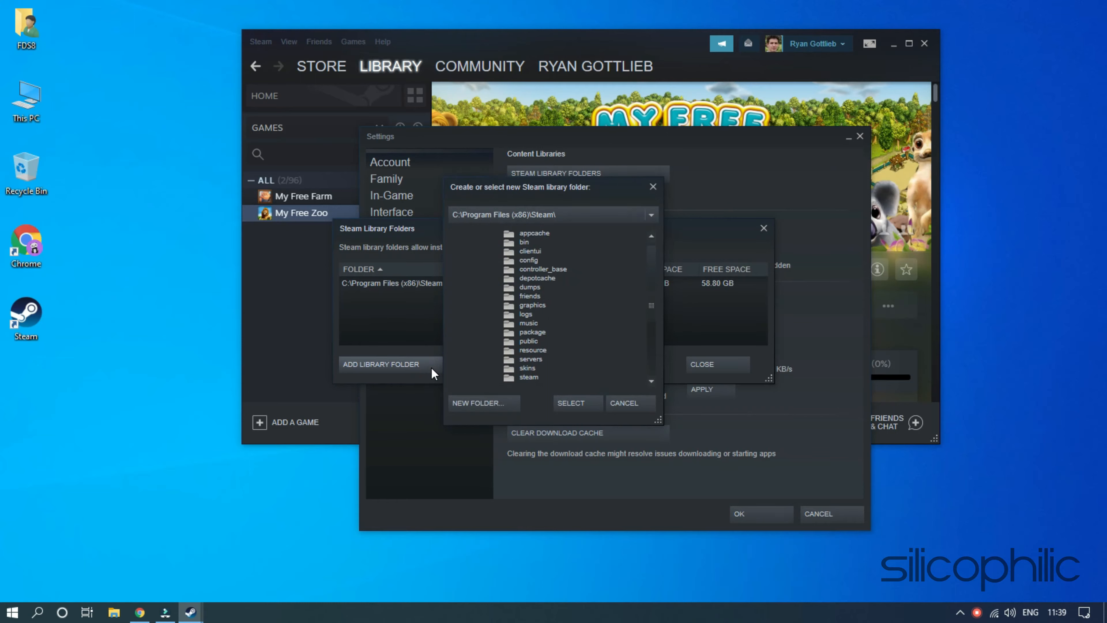
pyautogui.click(511, 403)
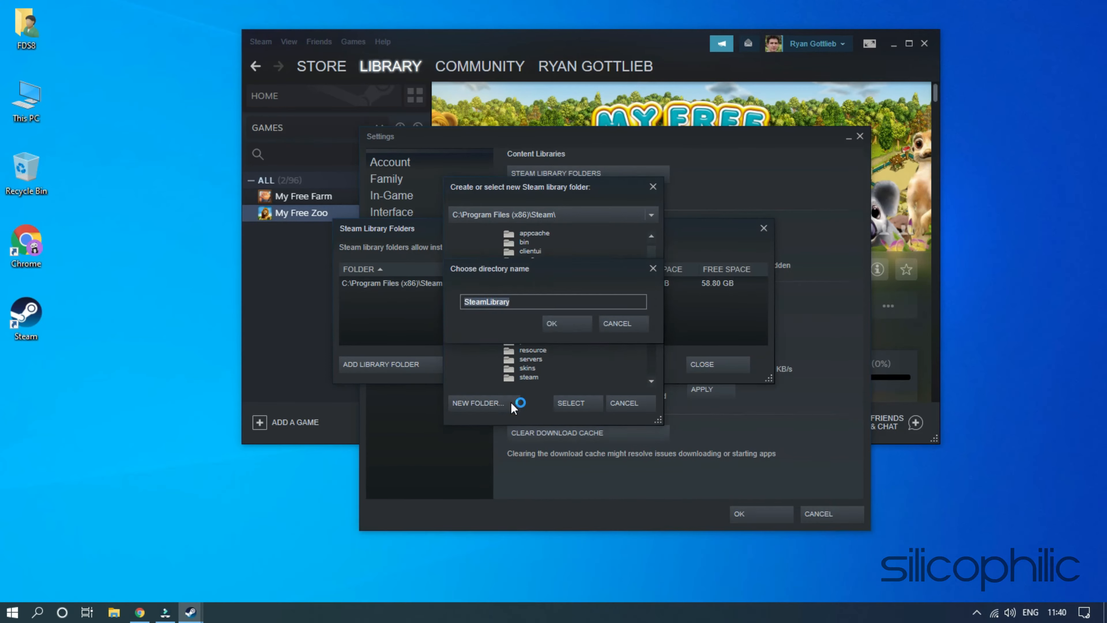
pyautogui.click(520, 303)
pyautogui.click(555, 323)
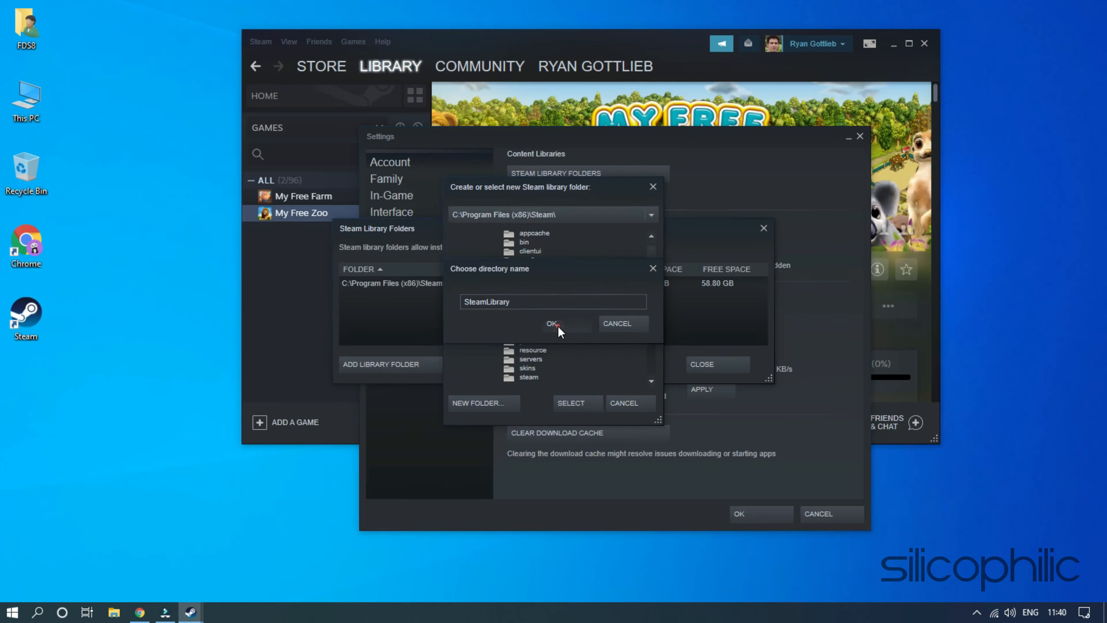
pyautogui.click(565, 402)
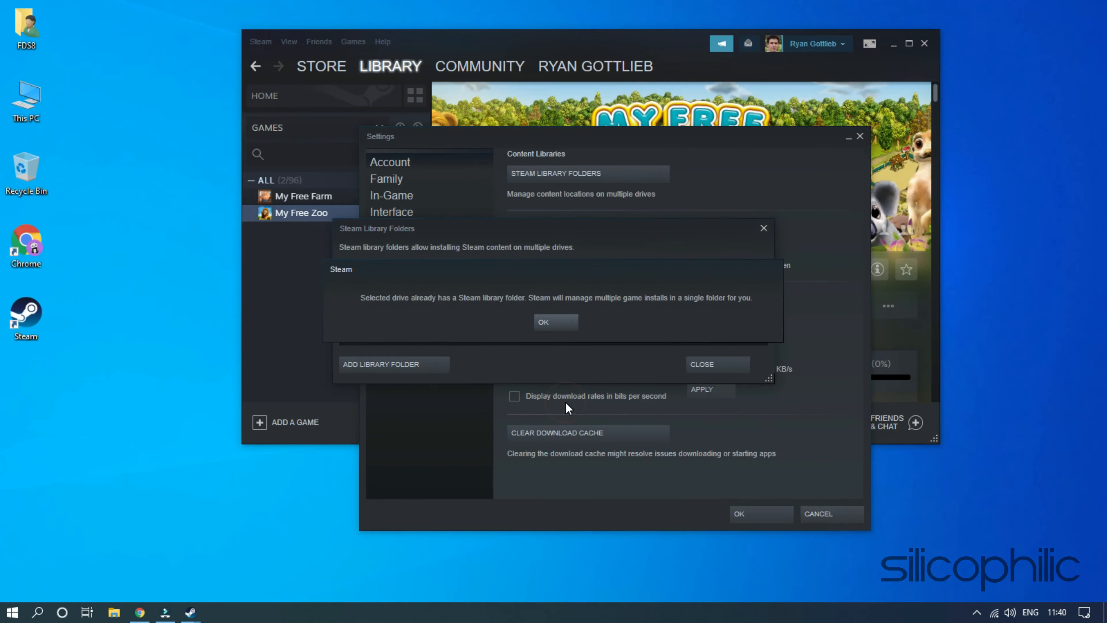
pyautogui.click(542, 316)
# Close the library folders manager, accept the settings and minimize the Steam window.
pyautogui.click(701, 364)
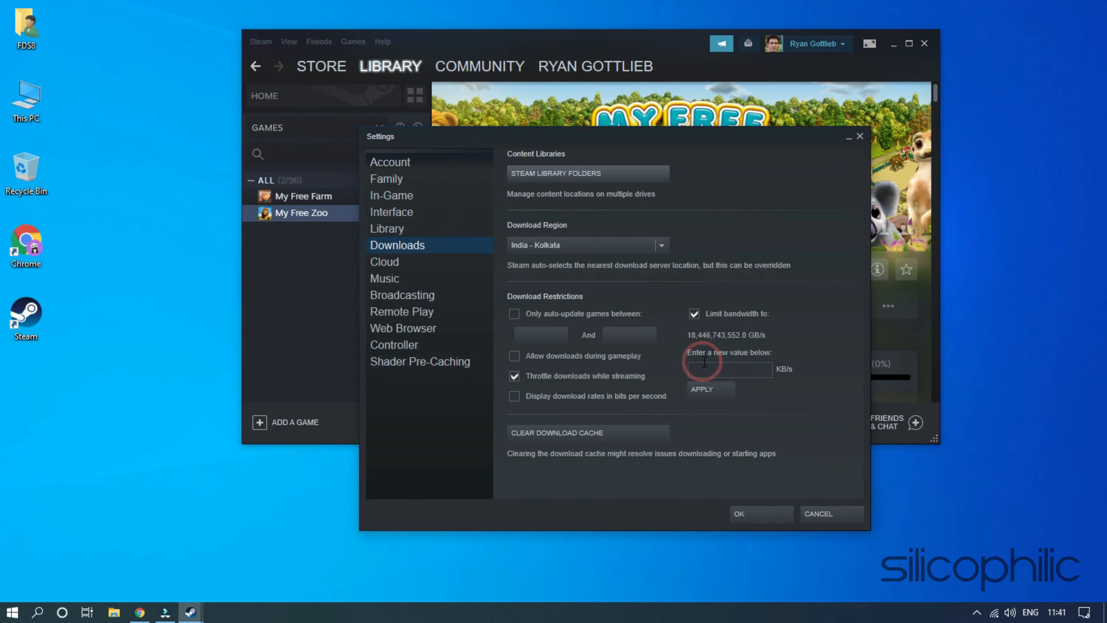
pyautogui.click(748, 512)
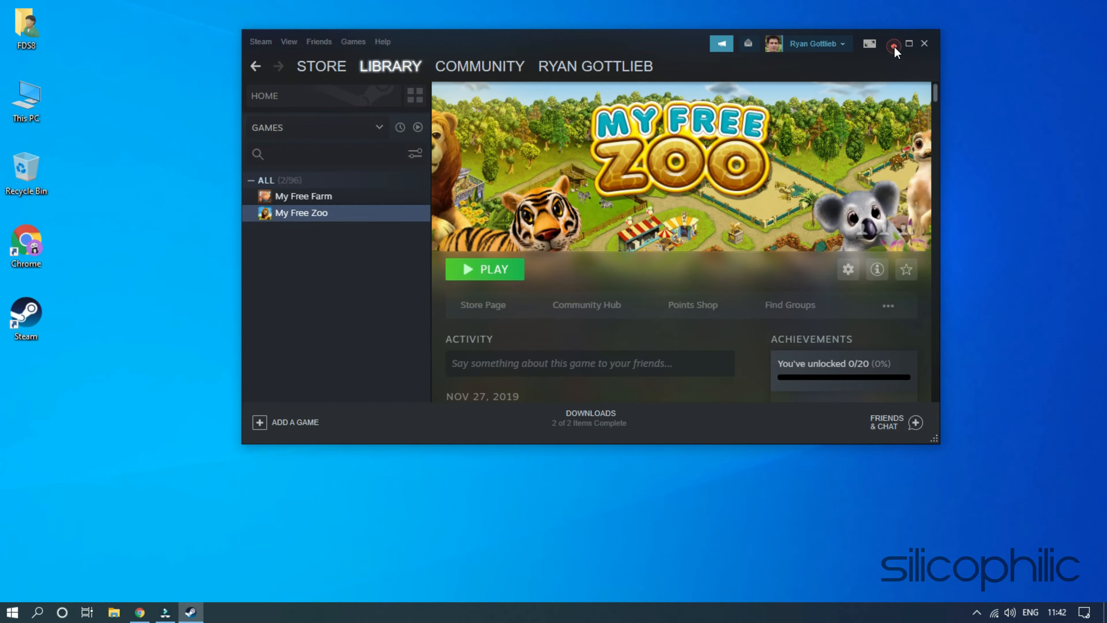
pyautogui.click(893, 46)
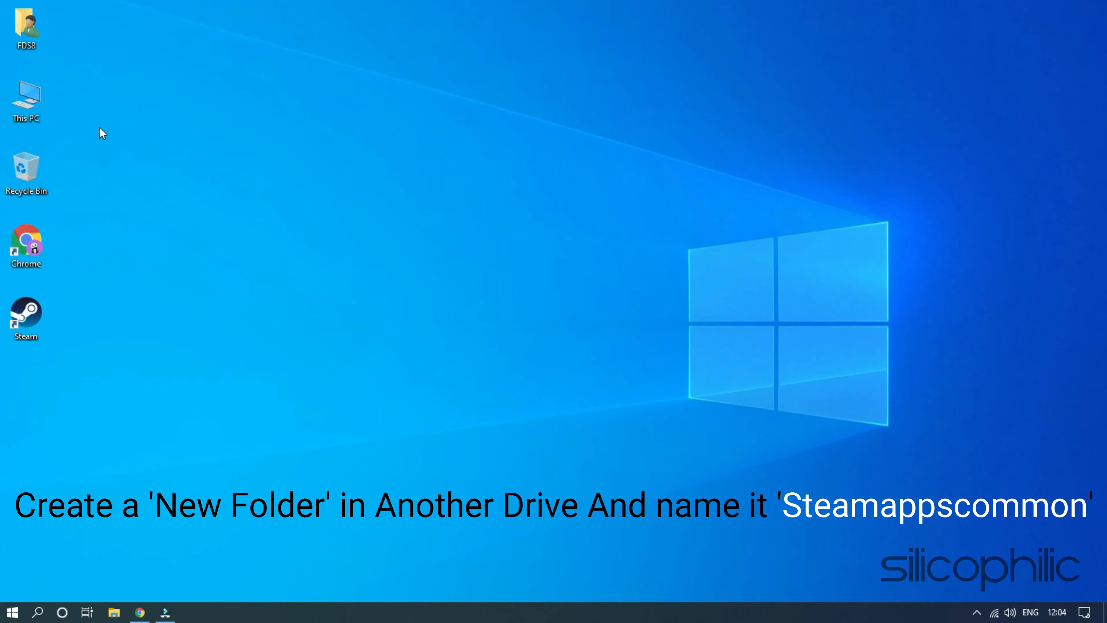
# Create a folder named Steamappscommon on Local Disk (D:) in File Explorer.
pyautogui.doubleClick(33, 104)
pyautogui.doubleClick(656, 207)
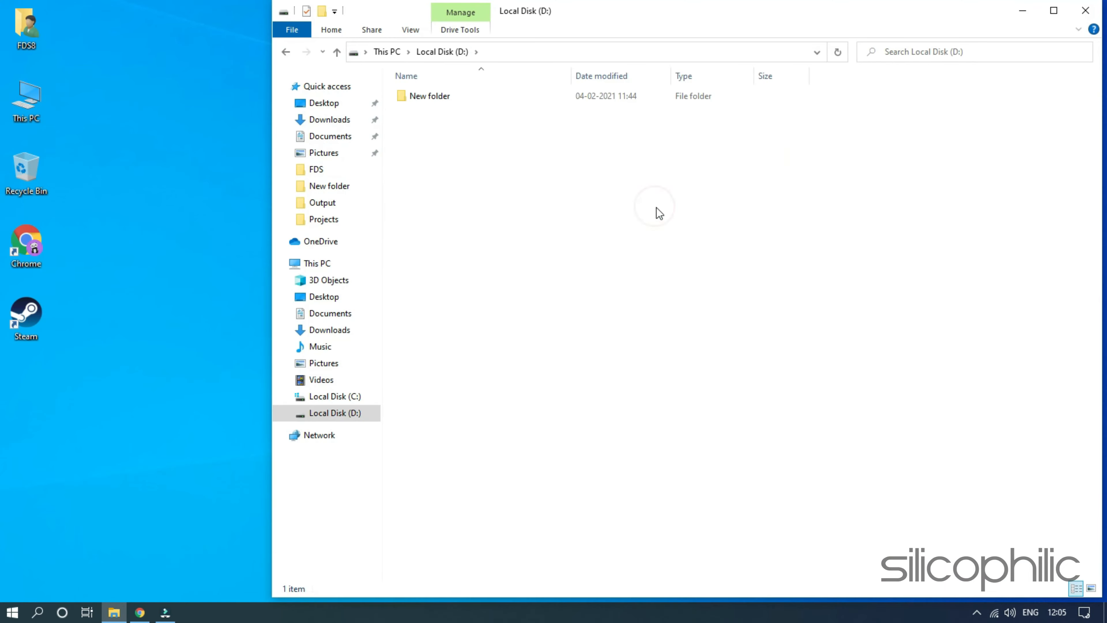
pyautogui.rightClick(584, 231)
pyautogui.moveTo(719, 382)
pyautogui.click(776, 385)
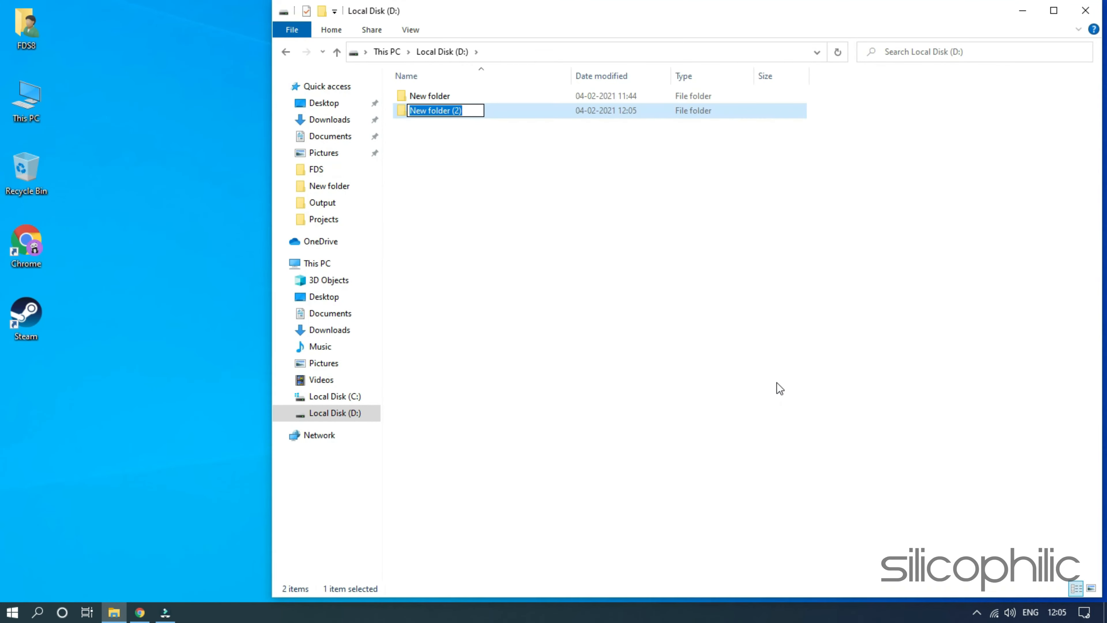
pyautogui.write('Steamappscommon')
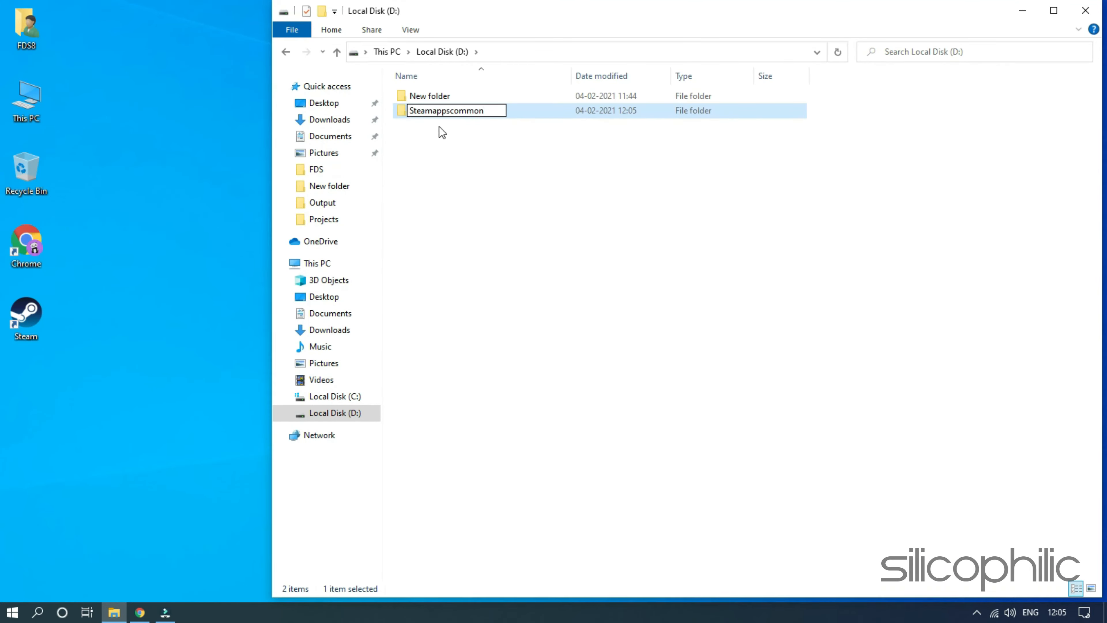
pyautogui.click(477, 116)
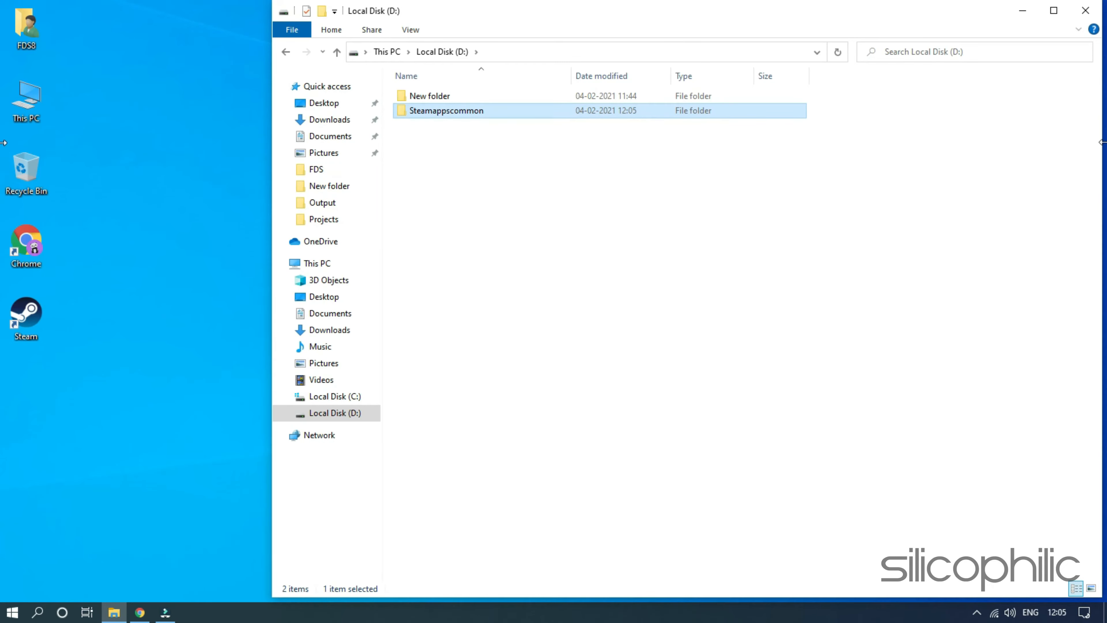
# Return to the desktop, refresh it and launch Steam.
pyautogui.press('super+d')
pyautogui.rightClick(413, 86)
pyautogui.click(438, 122)
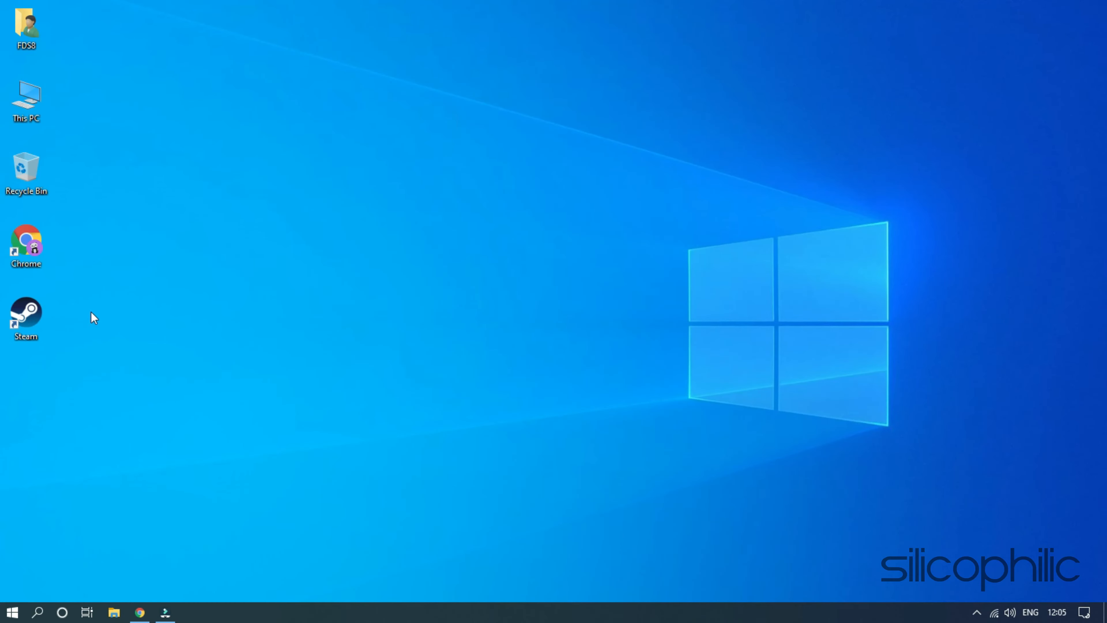
pyautogui.doubleClick(48, 314)
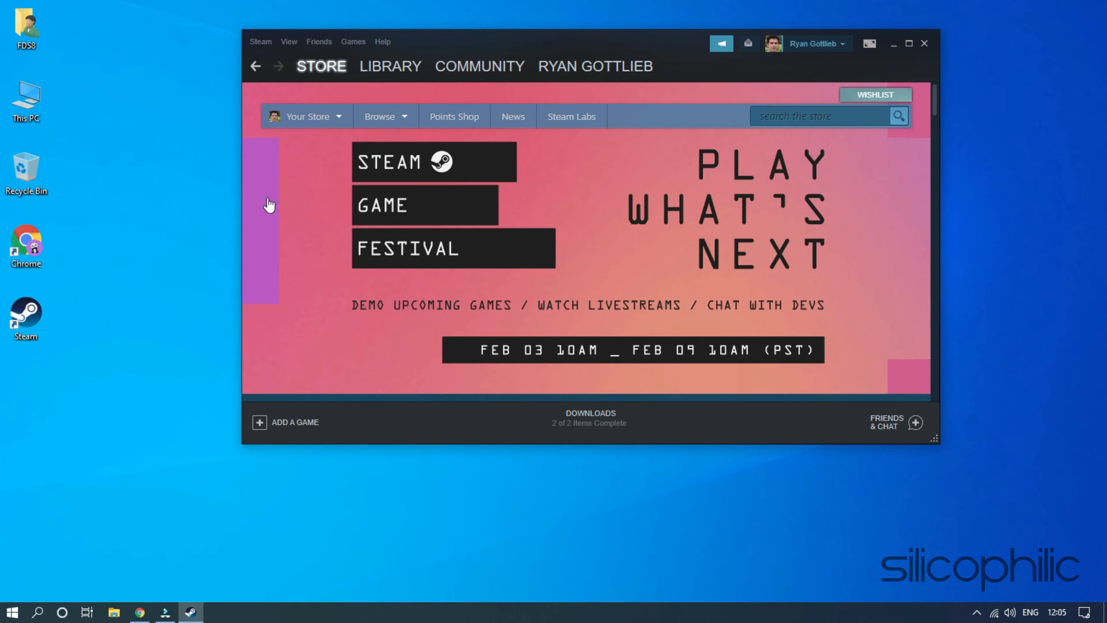
# Open the list of Steam library folders in the Downloads settings.
pyautogui.click(260, 42)
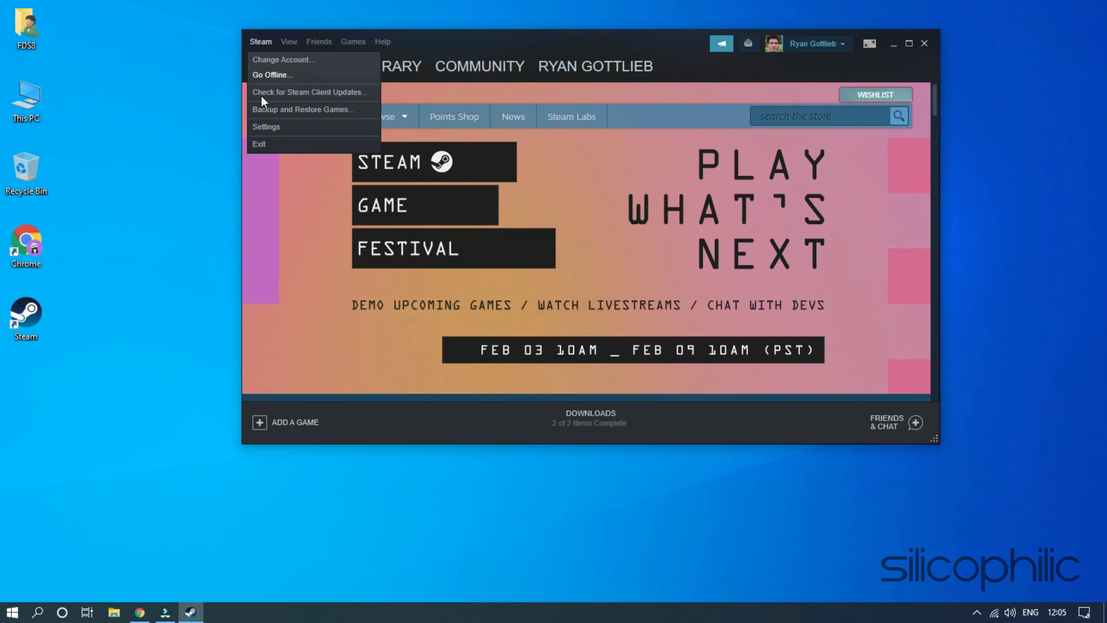
pyautogui.click(265, 126)
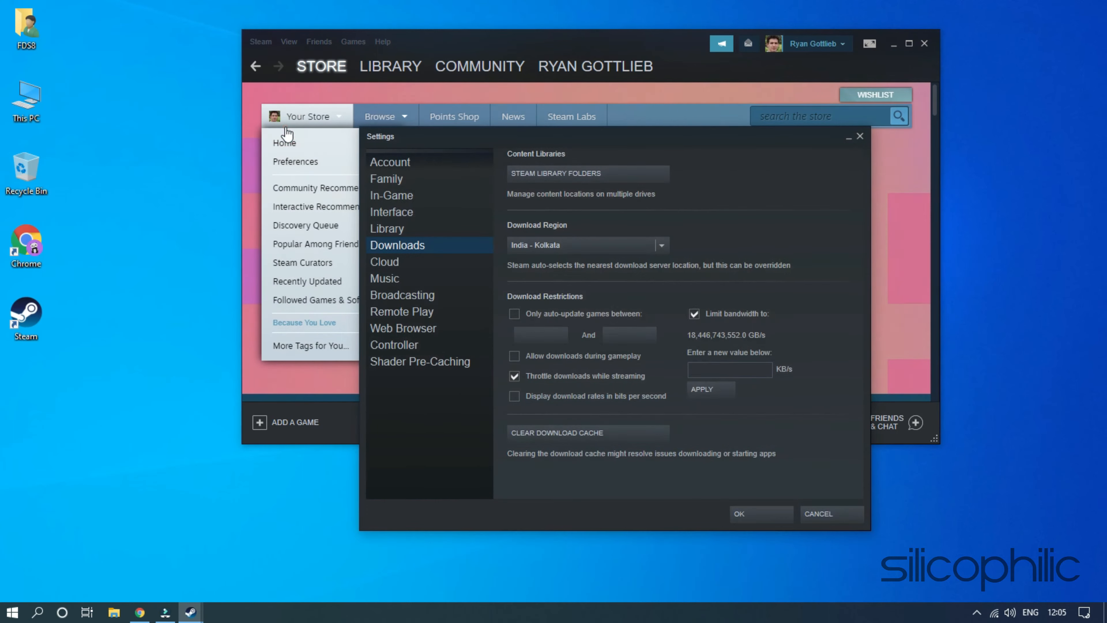
pyautogui.click(441, 248)
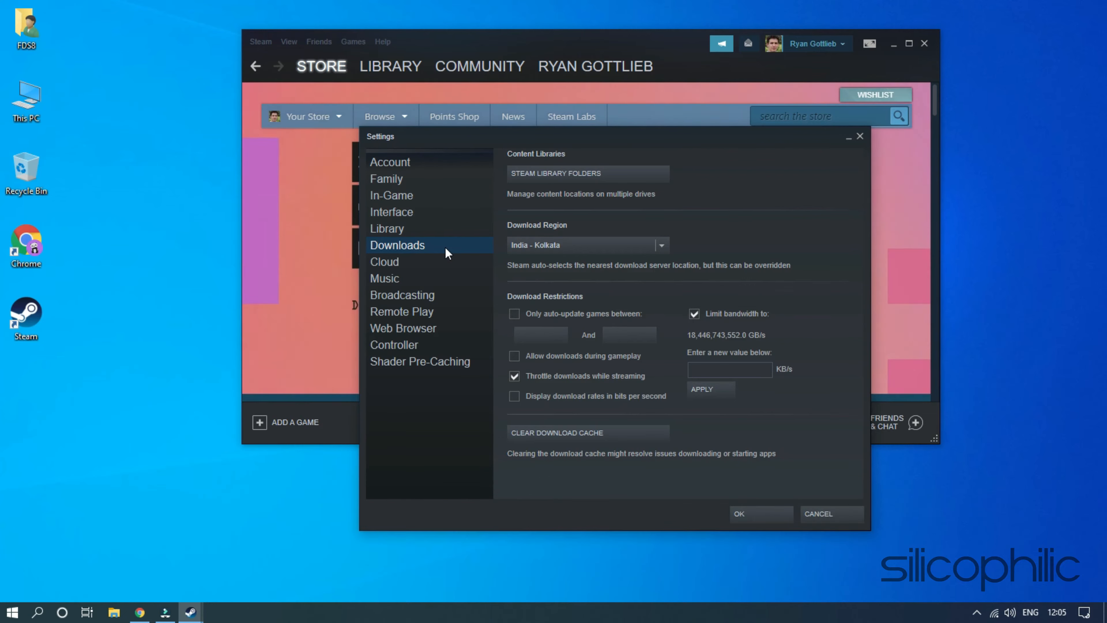
pyautogui.click(627, 172)
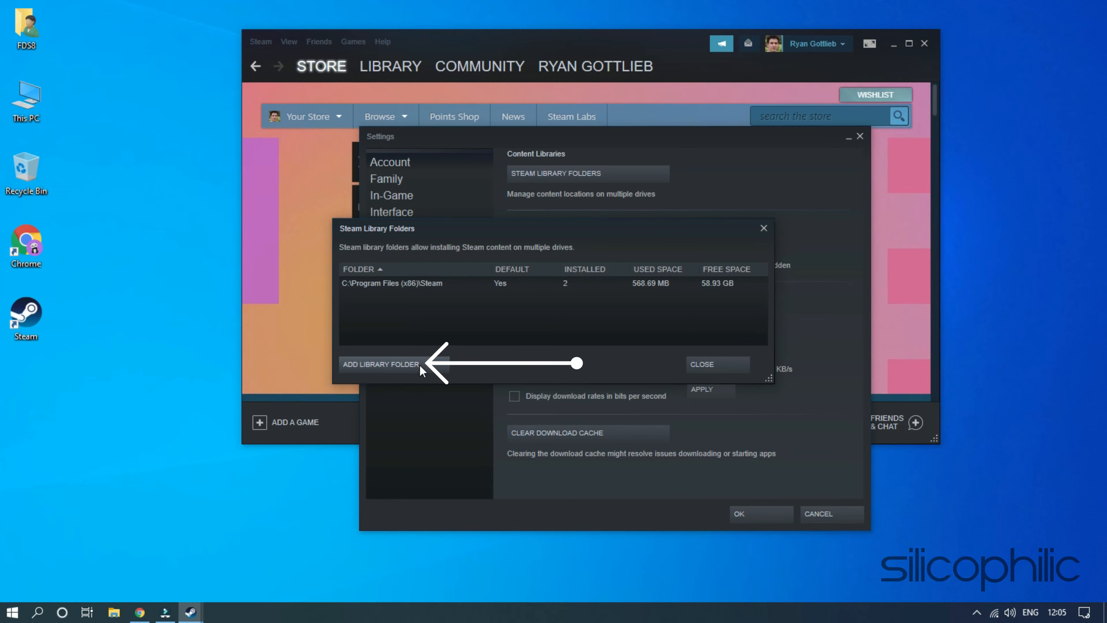
# Add D:\Steamappscommon as a new library folder and select its entry in the list.
pyautogui.click(419, 364)
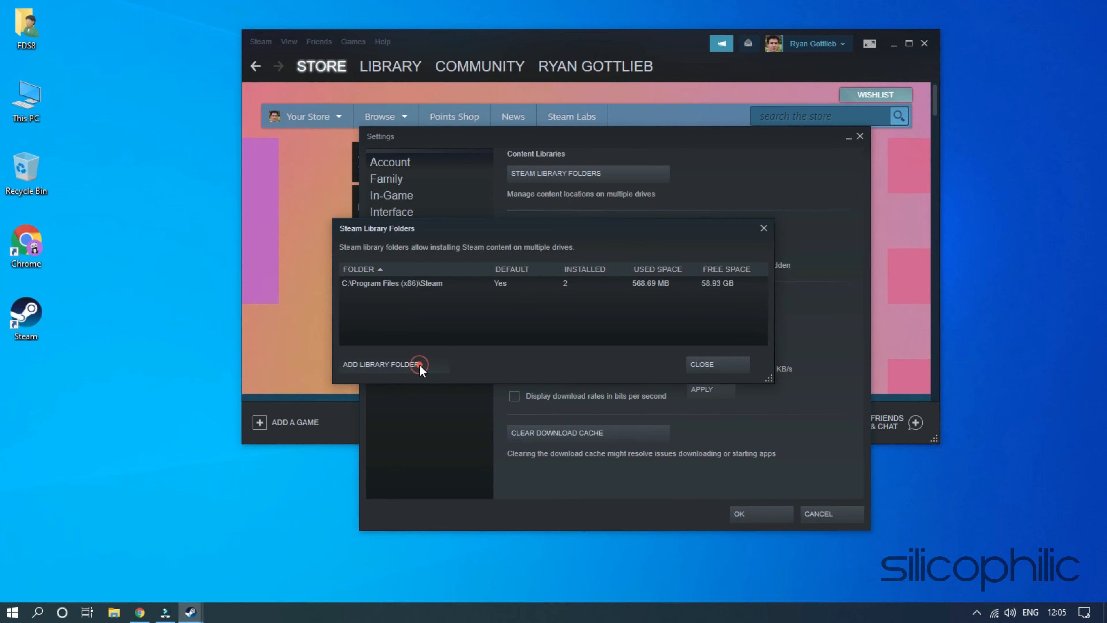
pyautogui.scroll(10, 484, 285)
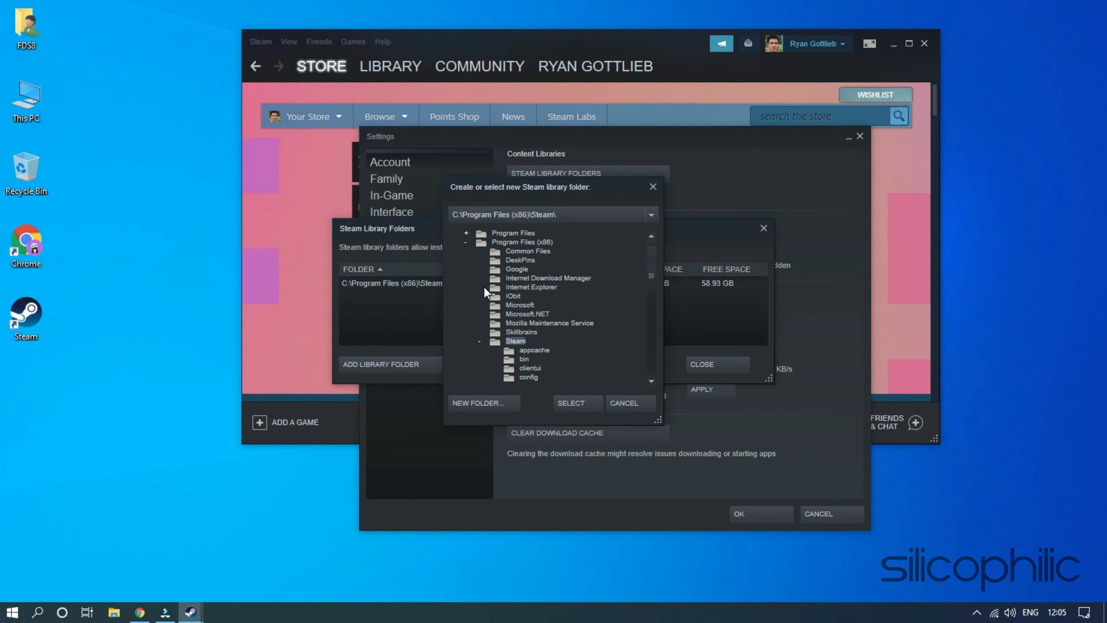
pyautogui.doubleClick(469, 233)
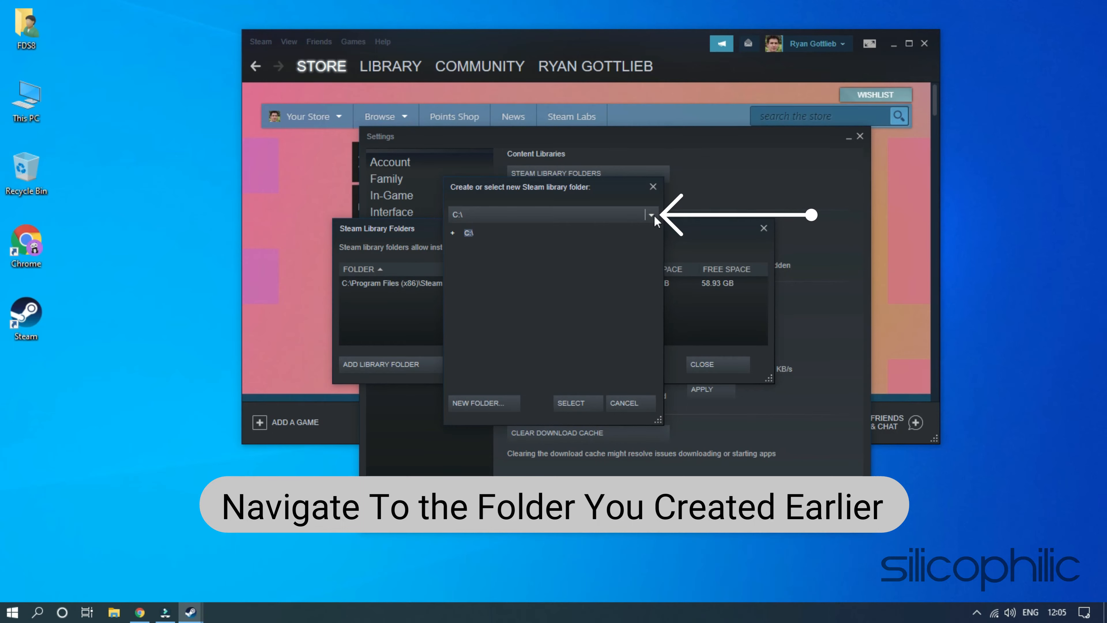
pyautogui.click(654, 215)
pyautogui.click(461, 246)
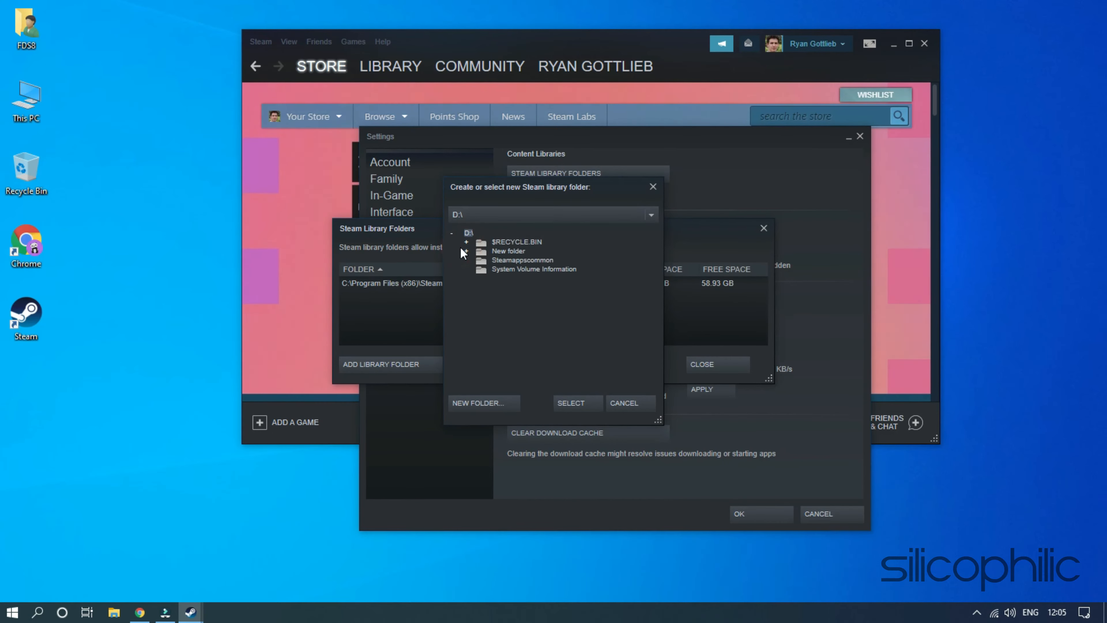
pyautogui.click(480, 259)
pyautogui.click(572, 402)
pyautogui.click(398, 293)
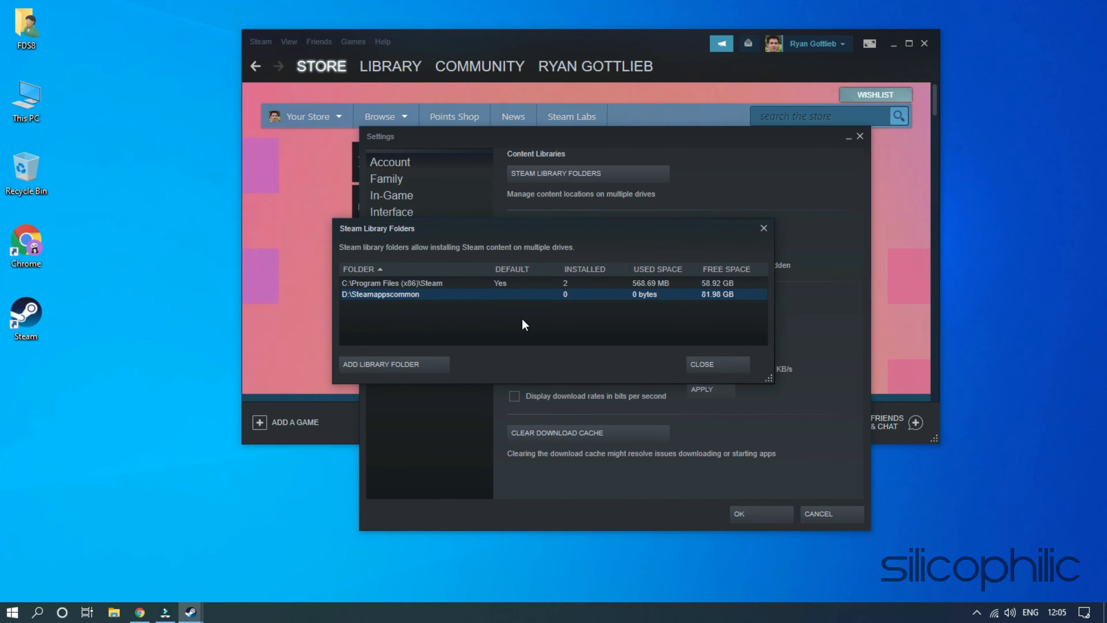
# Close the library folders and settings windows, then close and reopen Steam.
pyautogui.click(700, 364)
pyautogui.click(859, 136)
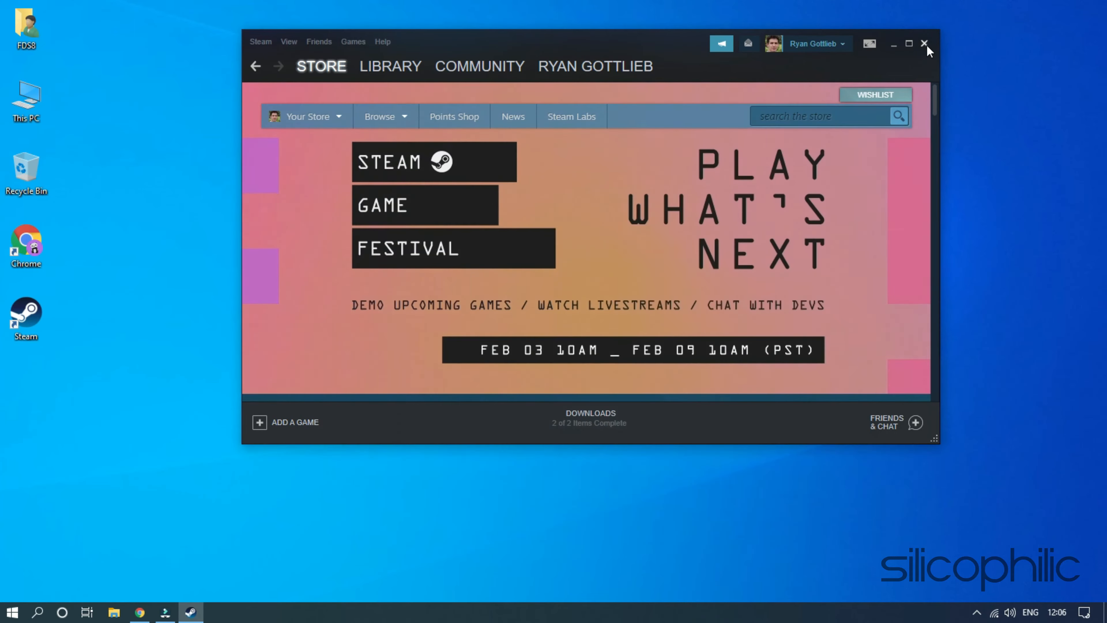
pyautogui.click(924, 43)
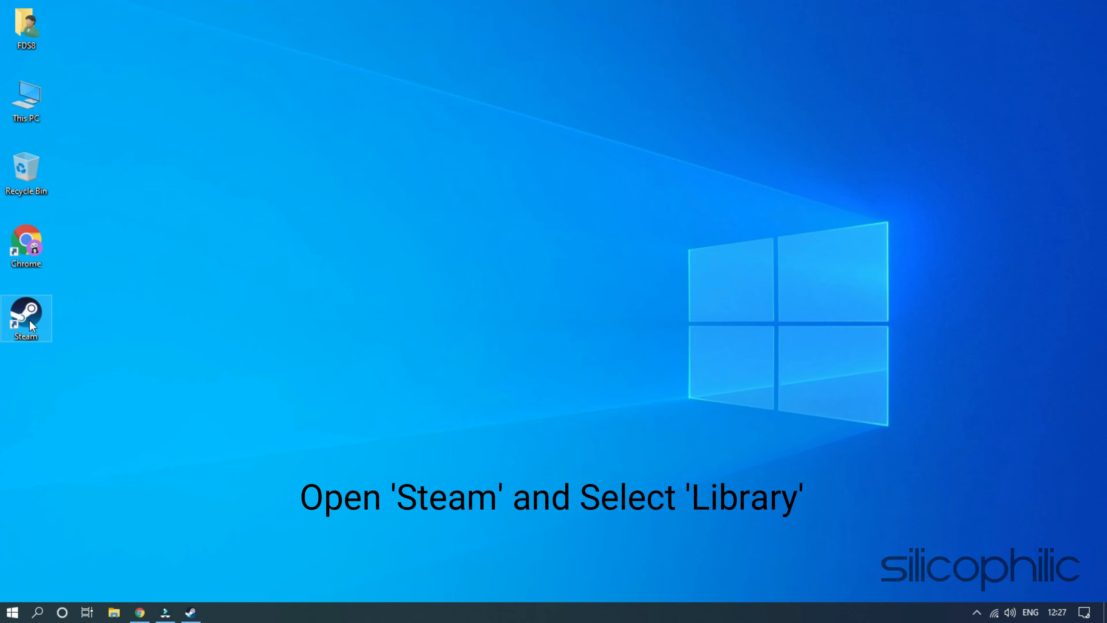
pyautogui.doubleClick(29, 320)
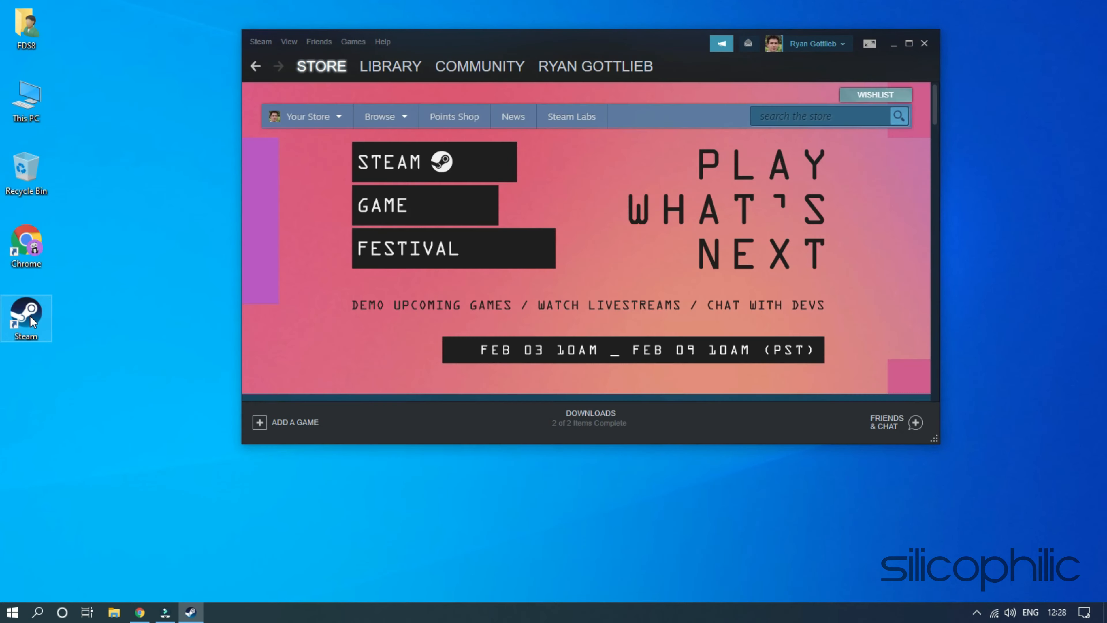
# Open the local files properties of My Free Farm from the game library.
pyautogui.moveTo(390, 69)
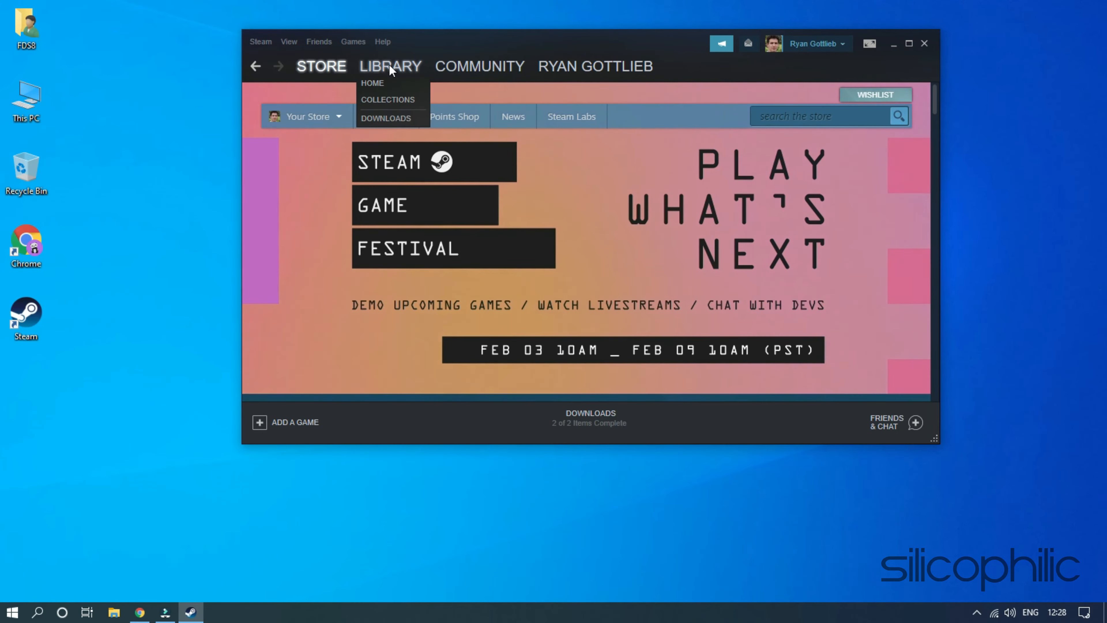
pyautogui.click(379, 73)
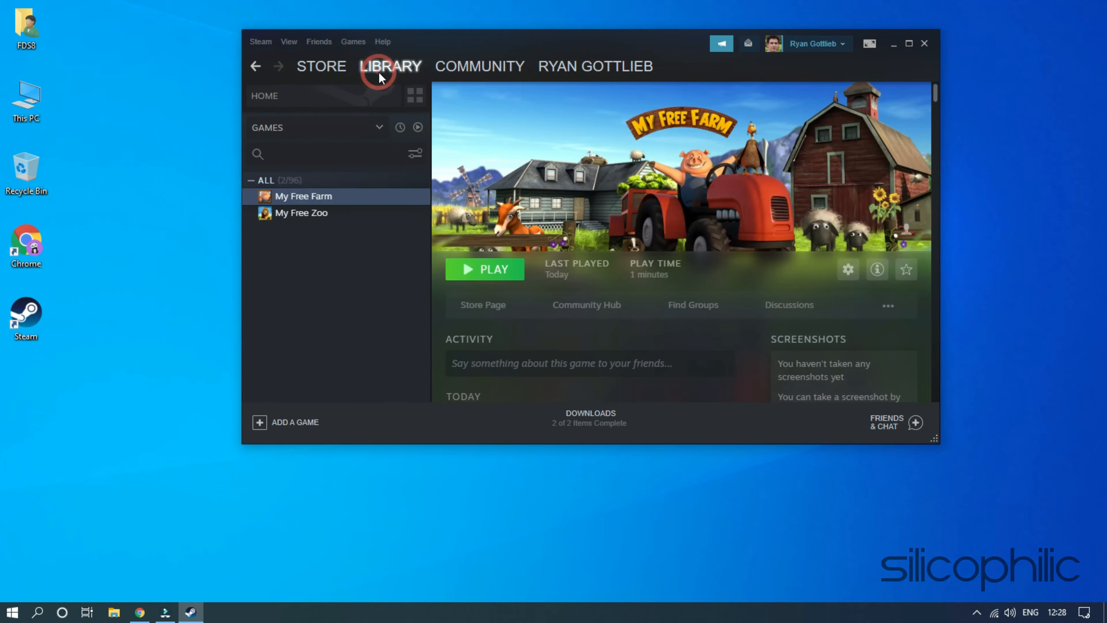
pyautogui.rightClick(368, 200)
pyautogui.click(394, 287)
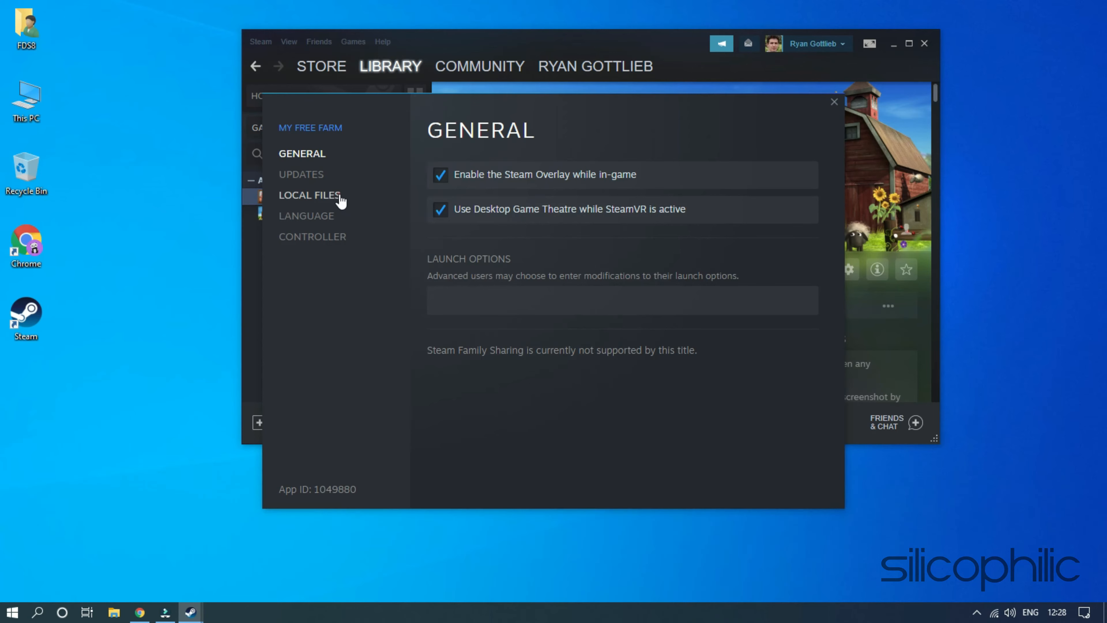
pyautogui.click(340, 196)
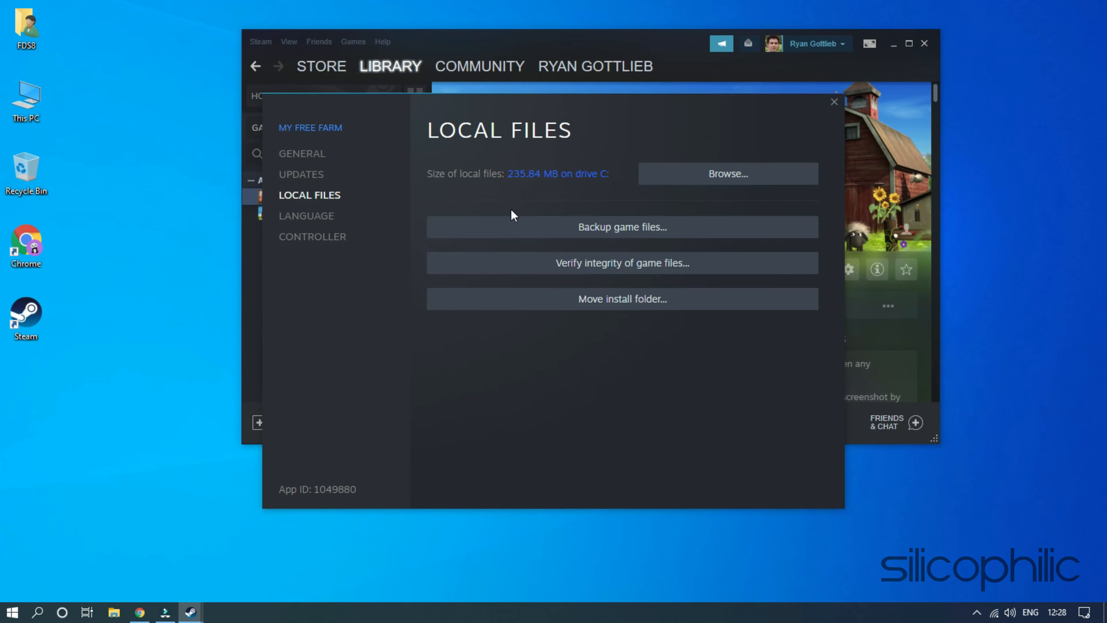
# Back up My Free Farm to c:\program files (x86)\steam\Backups under the name My Free Farm with the CD (640 MB) file size.
pyautogui.click(548, 237)
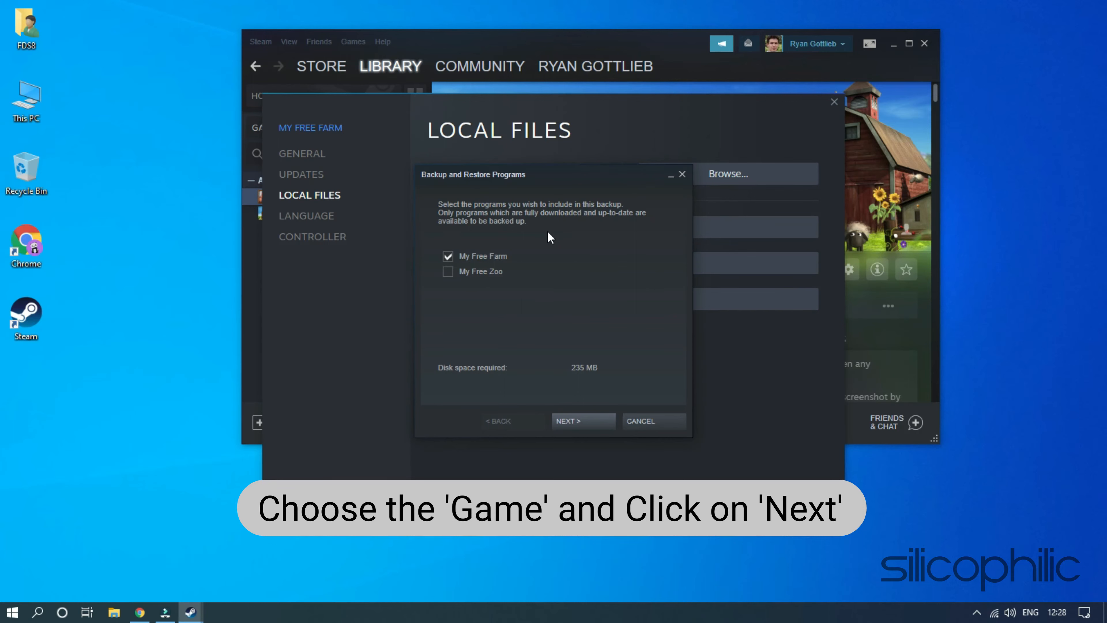
pyautogui.click(570, 420)
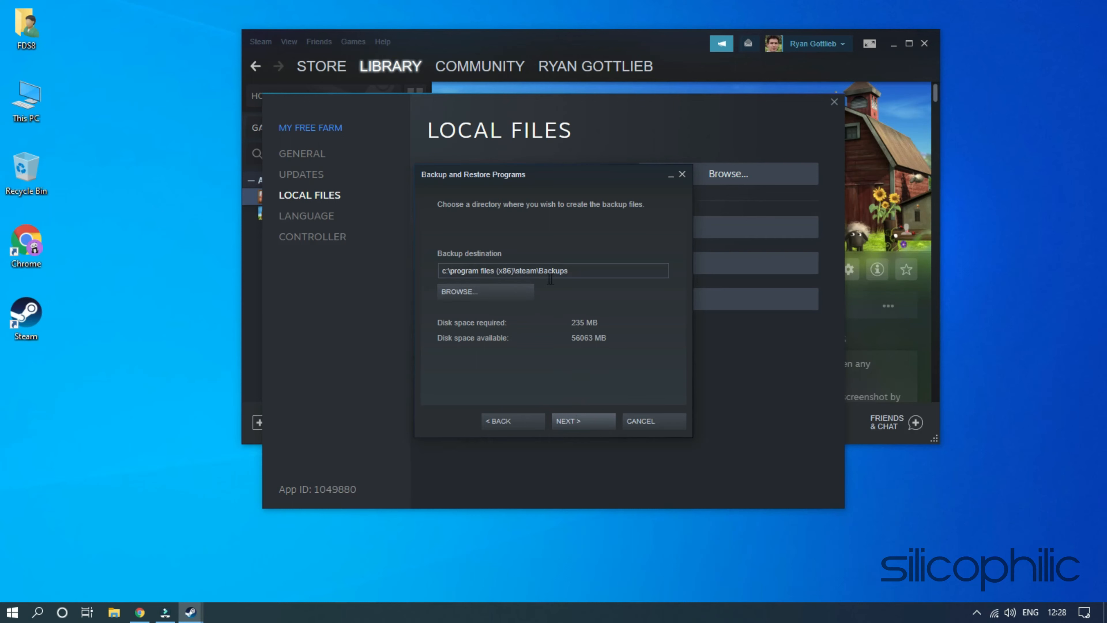
pyautogui.click(574, 421)
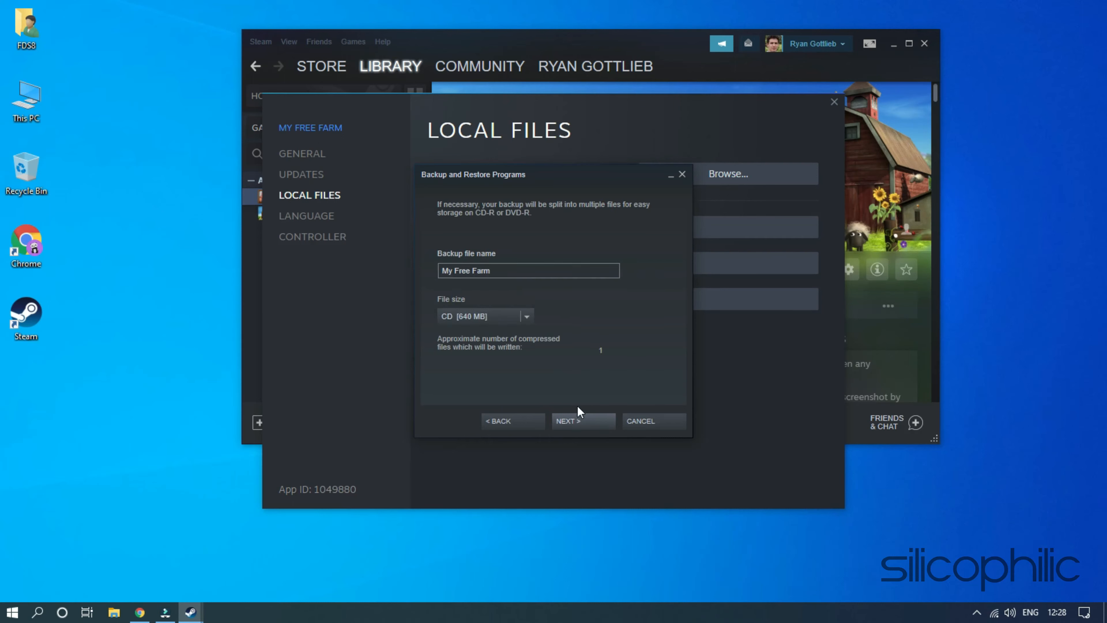
pyautogui.click(574, 422)
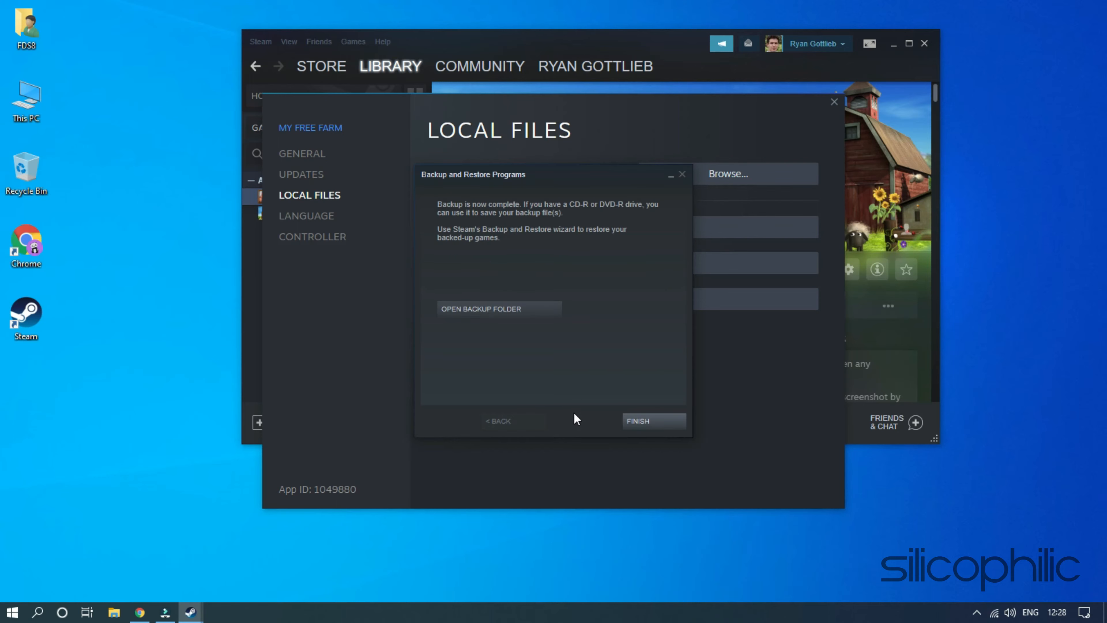
# Inspect the backup's Disk_1 folder, and close it along with the finished backup wizard and the game's properties.
pyautogui.click(506, 307)
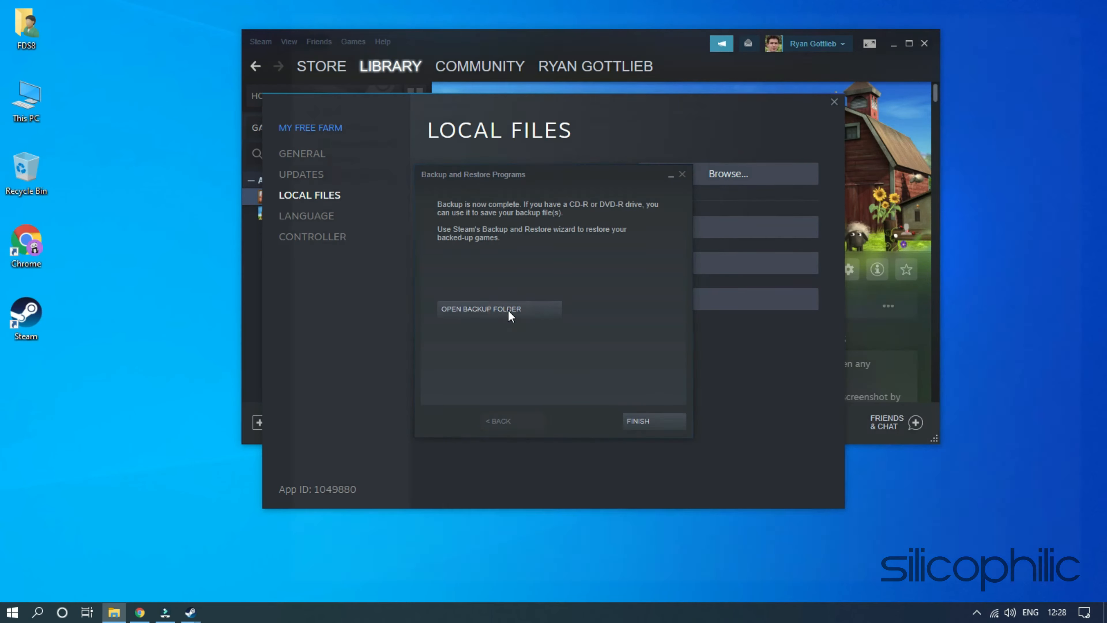
pyautogui.doubleClick(462, 97)
pyautogui.doubleClick(462, 96)
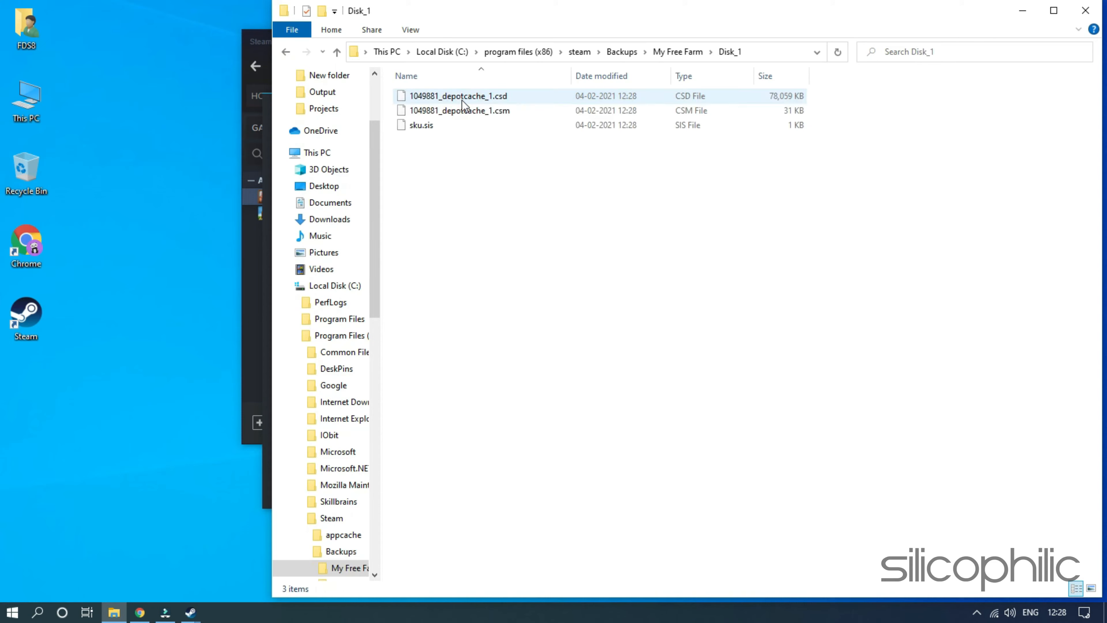
pyautogui.click(1085, 11)
pyautogui.click(653, 422)
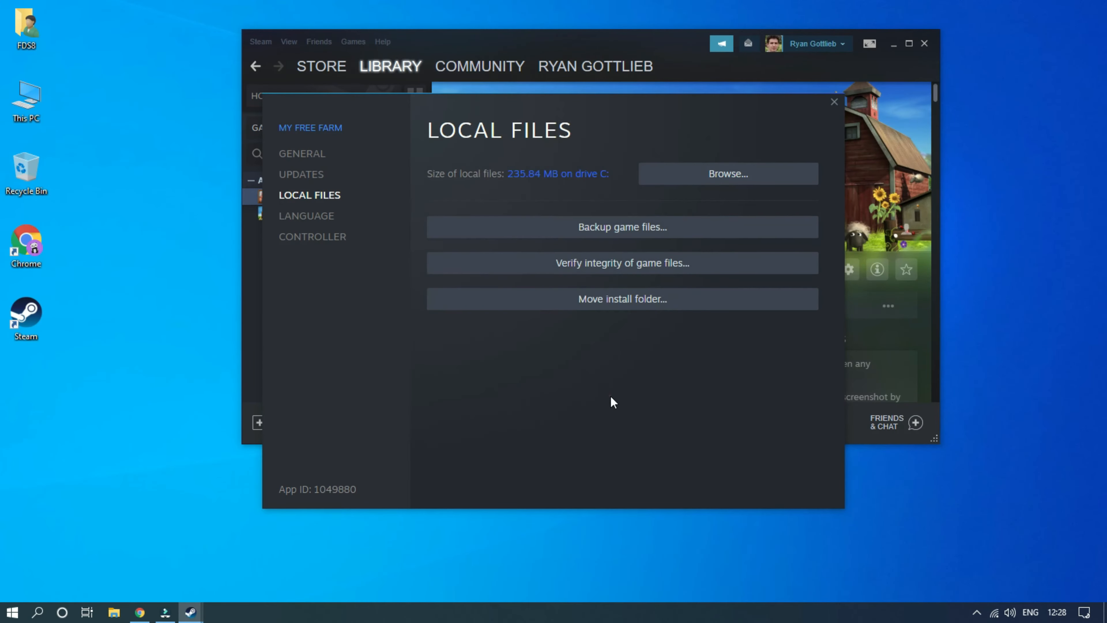
pyautogui.click(834, 103)
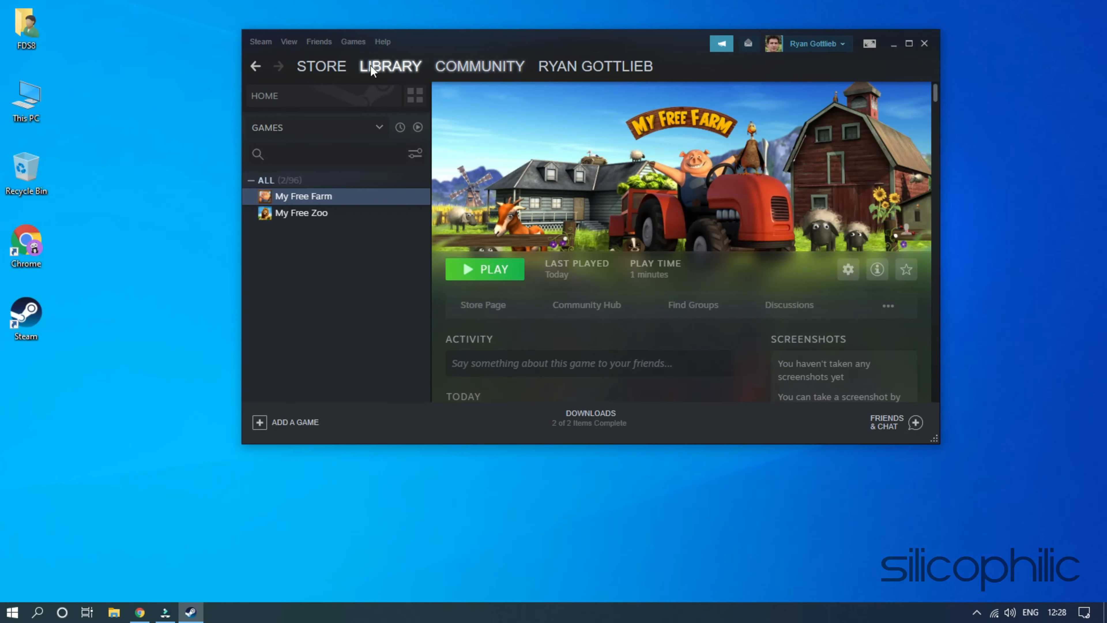
# Start the Backup and Restore Games wizard with the option to restore a previous backup.
pyautogui.click(260, 42)
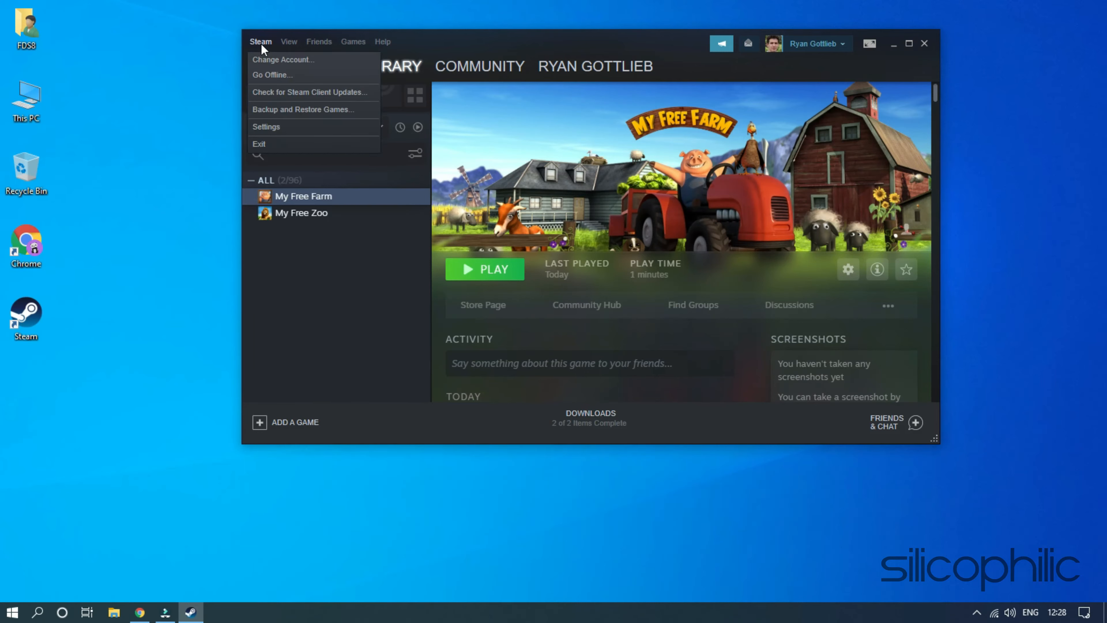
pyautogui.click(268, 112)
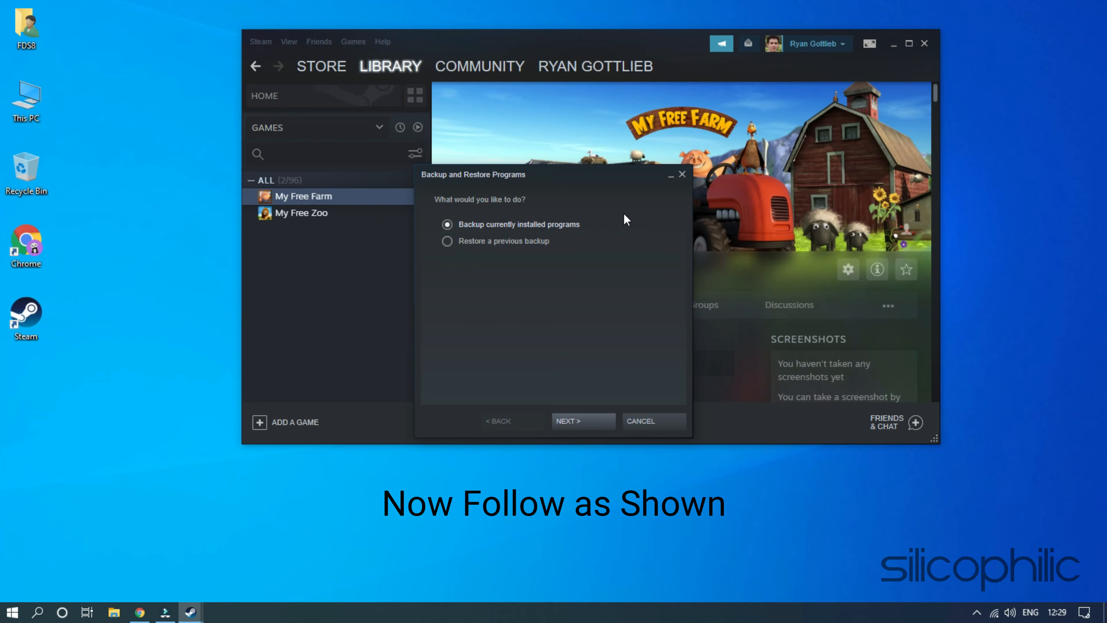
pyautogui.click(444, 242)
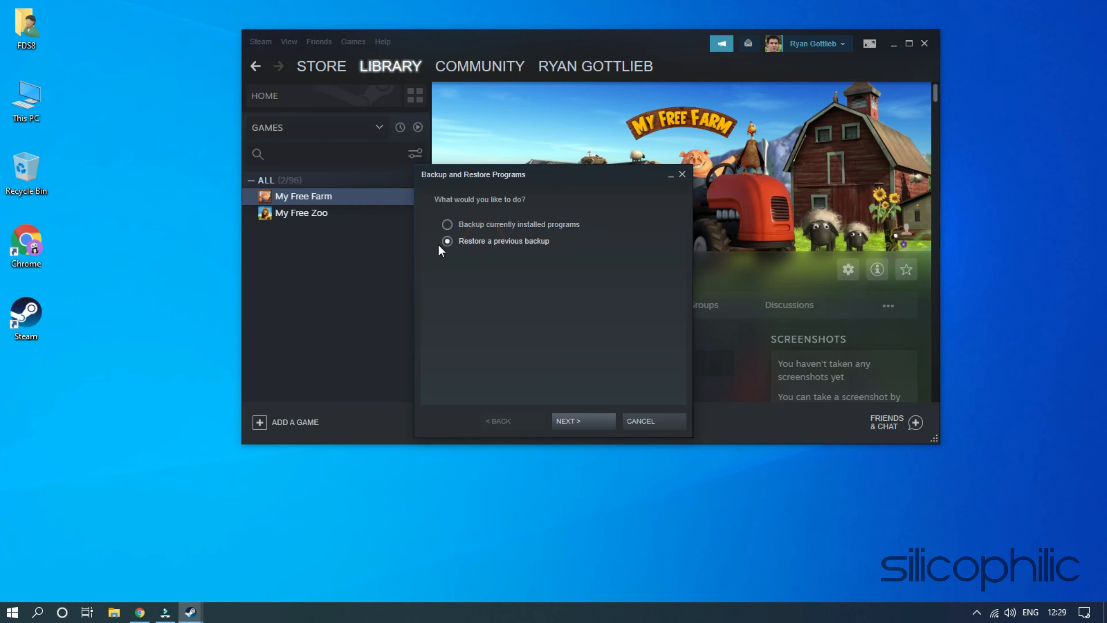
pyautogui.click(582, 416)
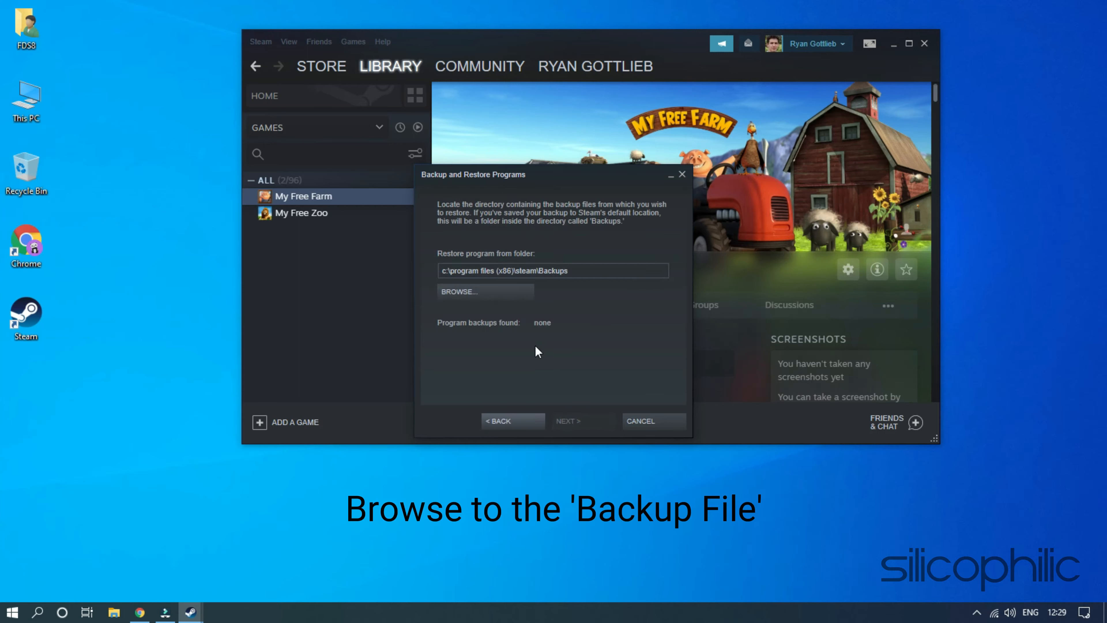
# Choose c:\Program Files (x86)\Steam\Backups\My Free Farm\ as the folder to restore from.
pyautogui.click(575, 271)
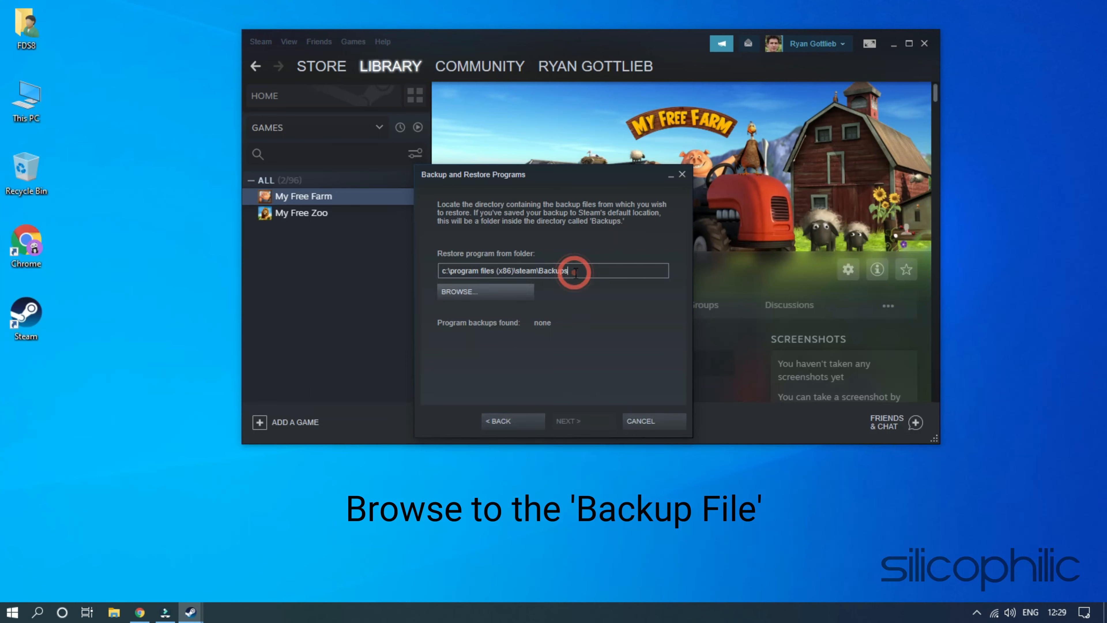
pyautogui.click(508, 294)
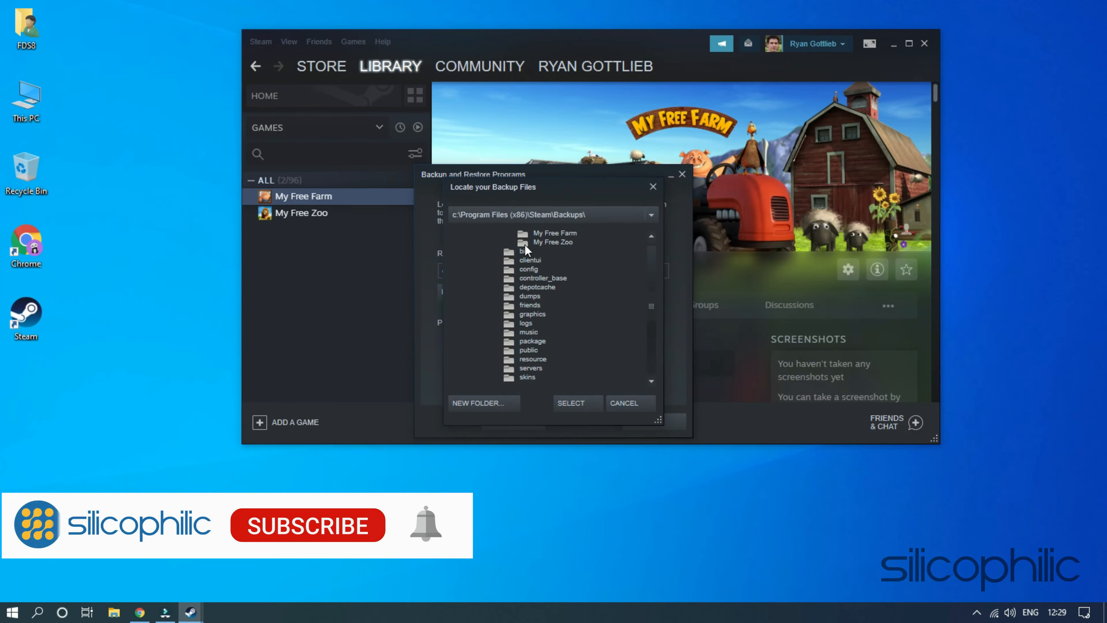
pyautogui.click(545, 233)
pyautogui.click(571, 401)
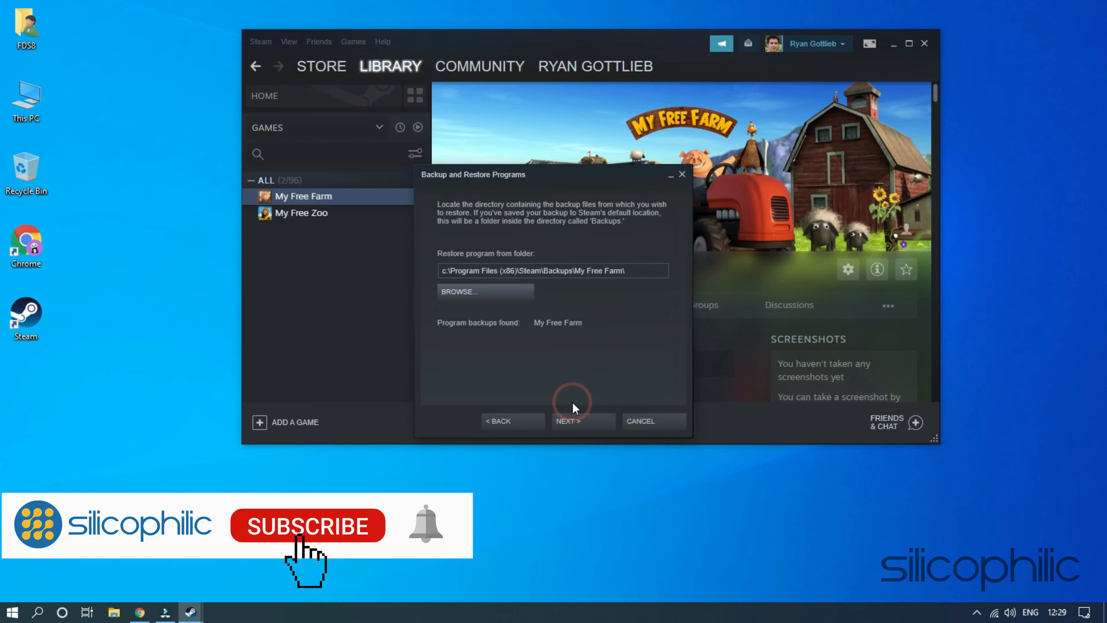
# Install My Free Farm from the backup with only the start menu shortcut option enabled.
pyautogui.click(574, 421)
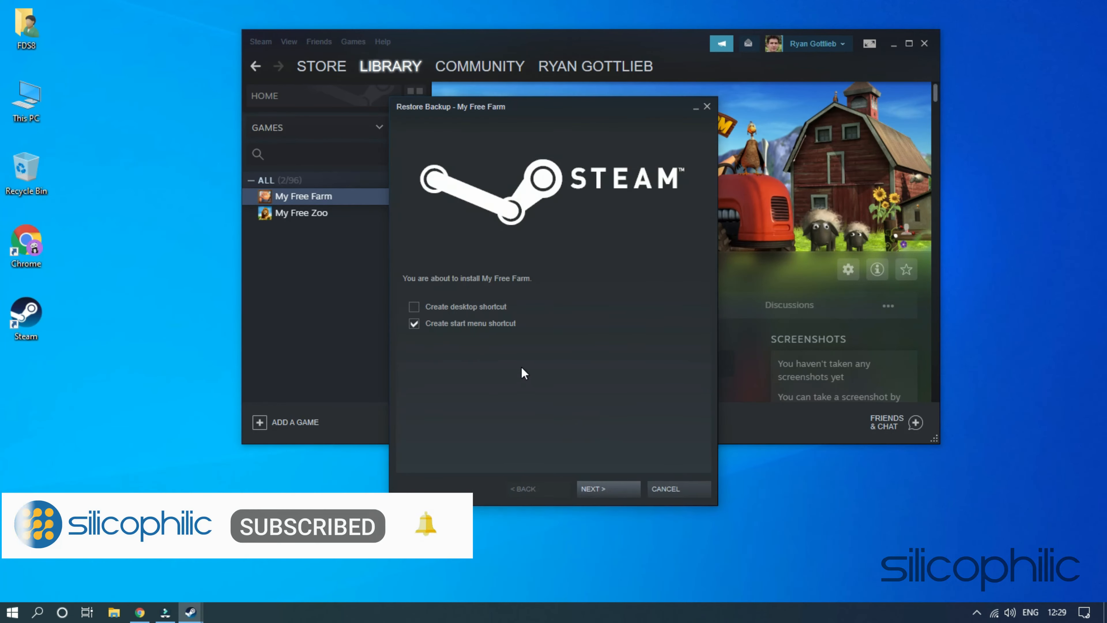
pyautogui.click(596, 487)
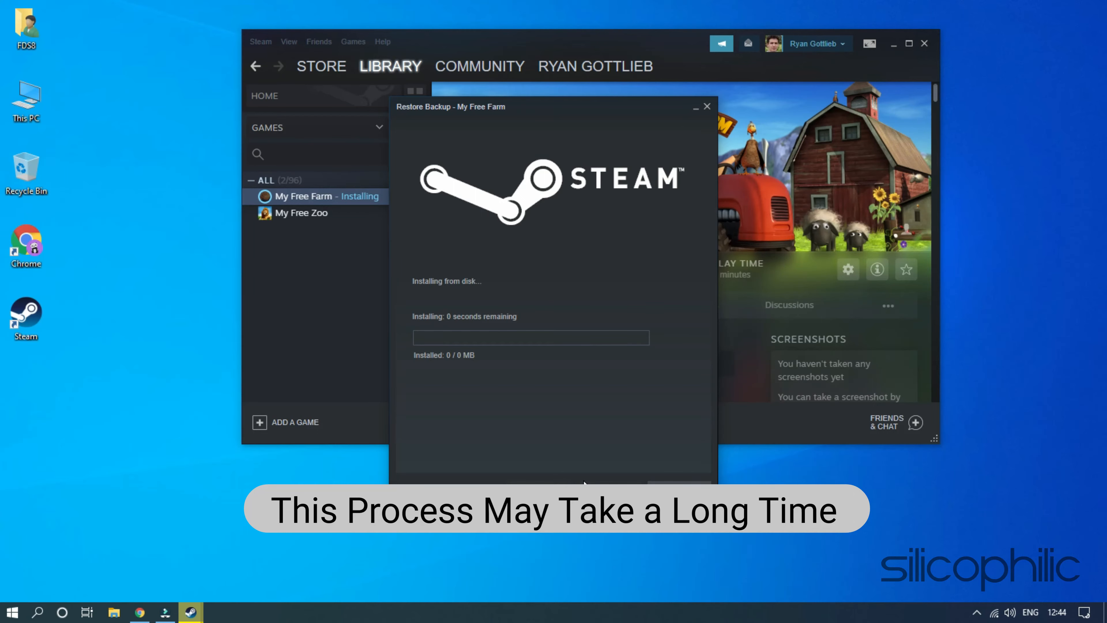
pyautogui.click(585, 487)
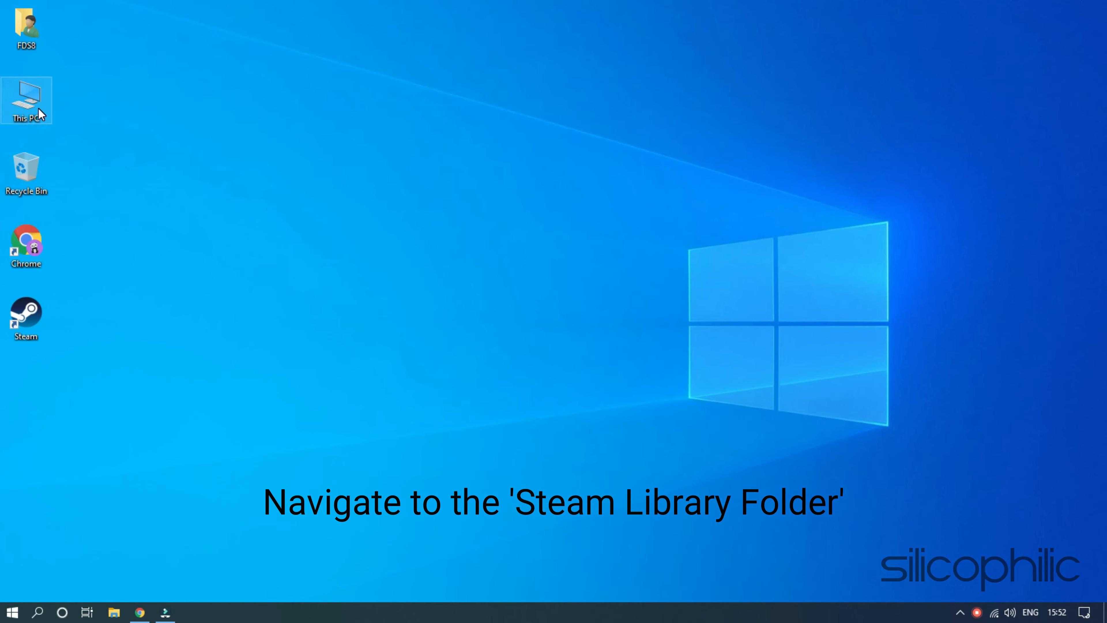
# Browse in File Explorer to the folder C:\Program Files (x86)\Steam\steamapps.
pyautogui.doubleClick(38, 108)
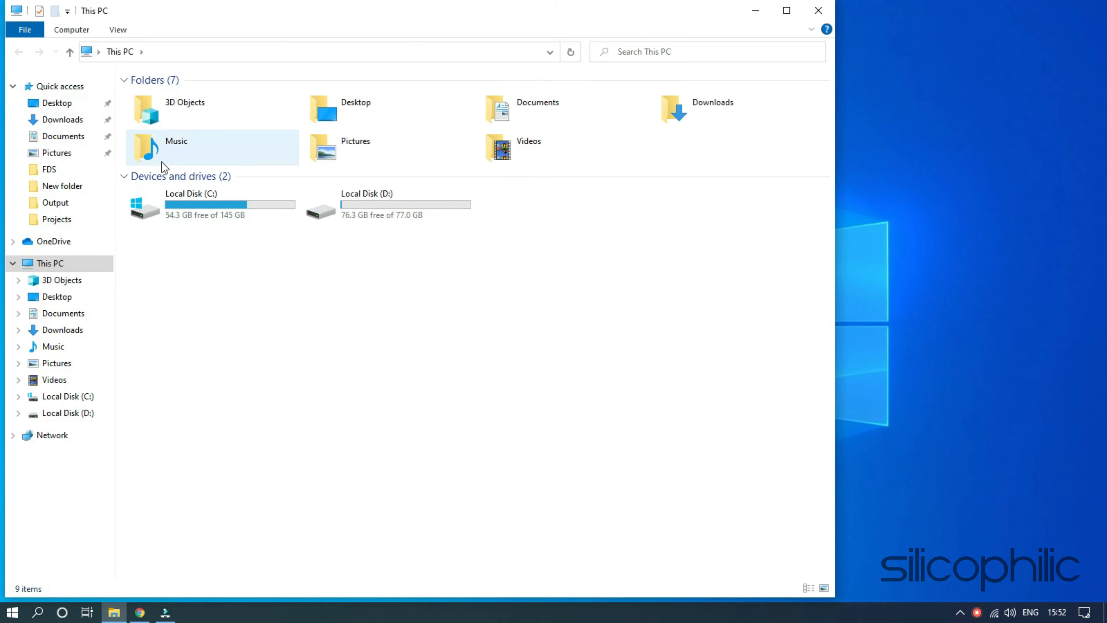
pyautogui.doubleClick(250, 213)
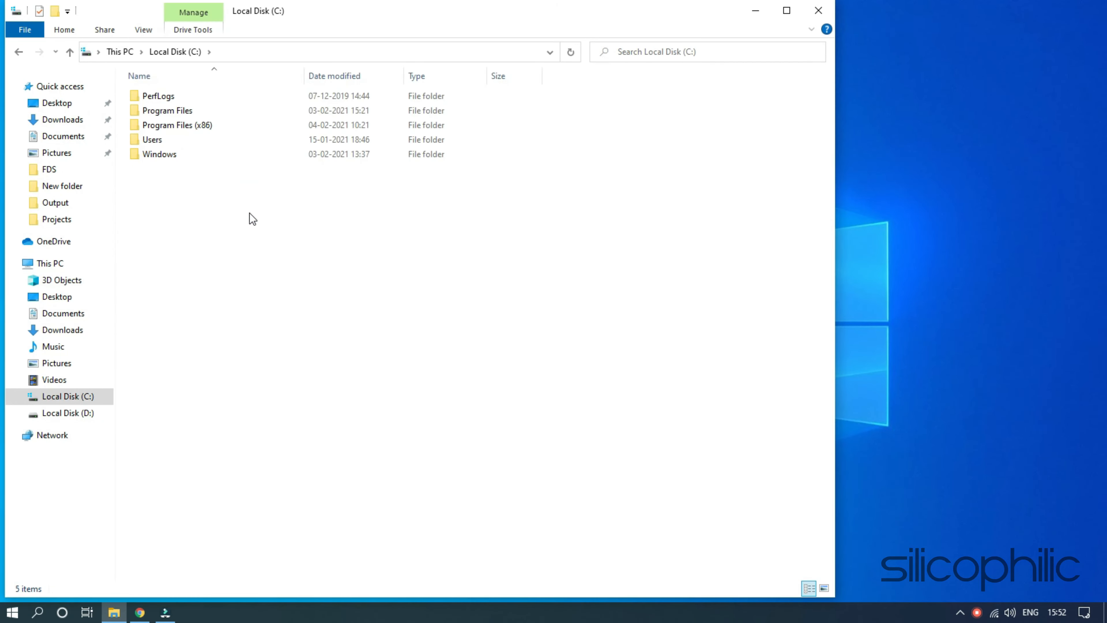
pyautogui.doubleClick(180, 125)
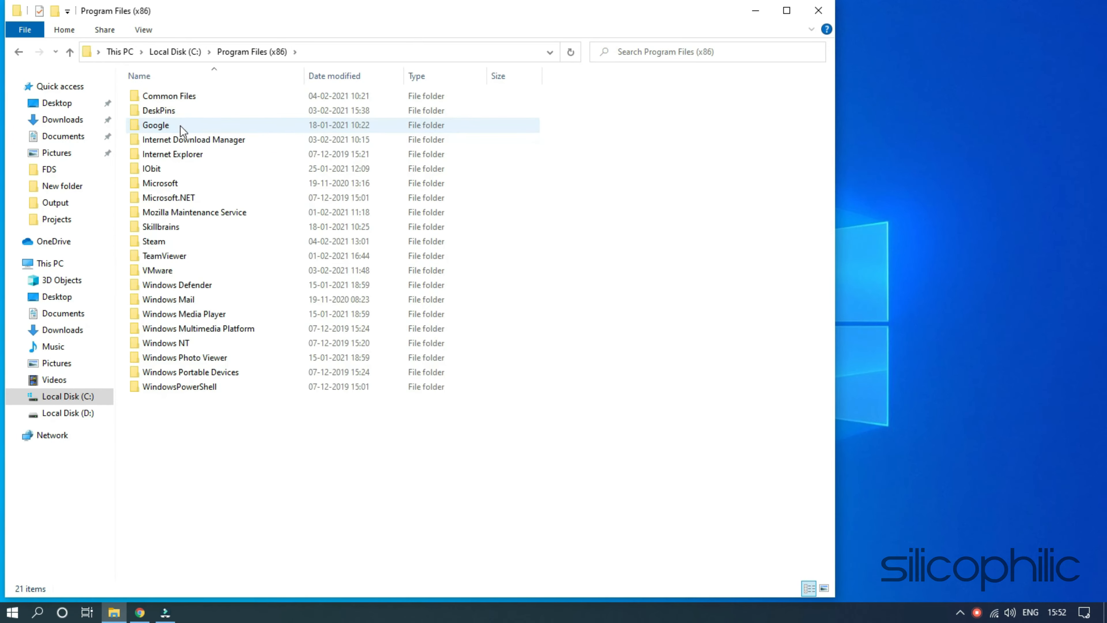
pyautogui.doubleClick(181, 241)
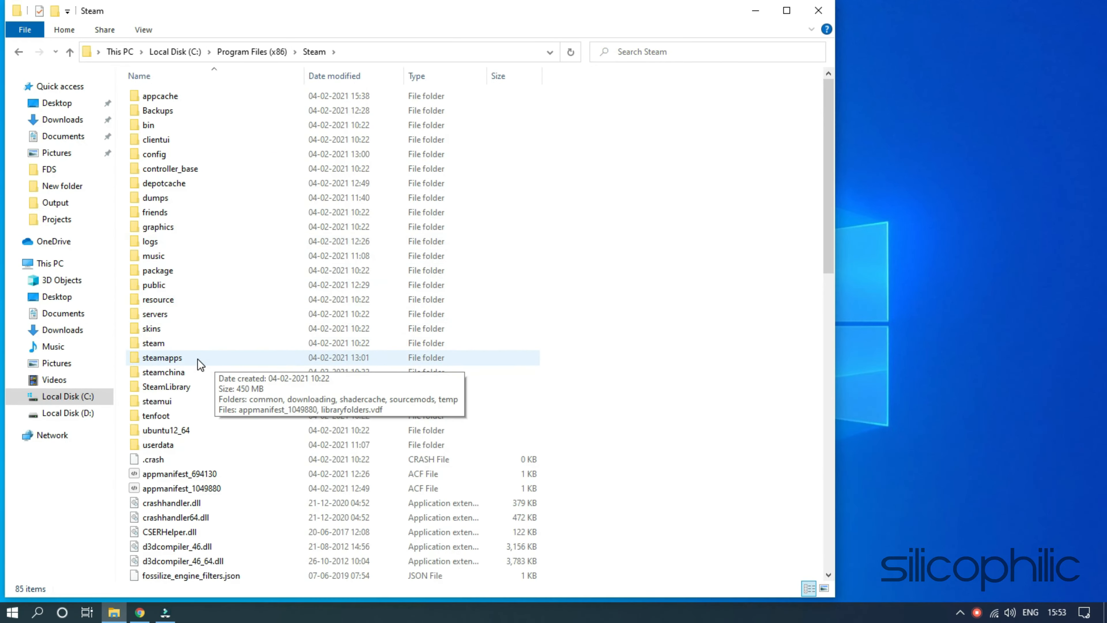
pyautogui.doubleClick(196, 357)
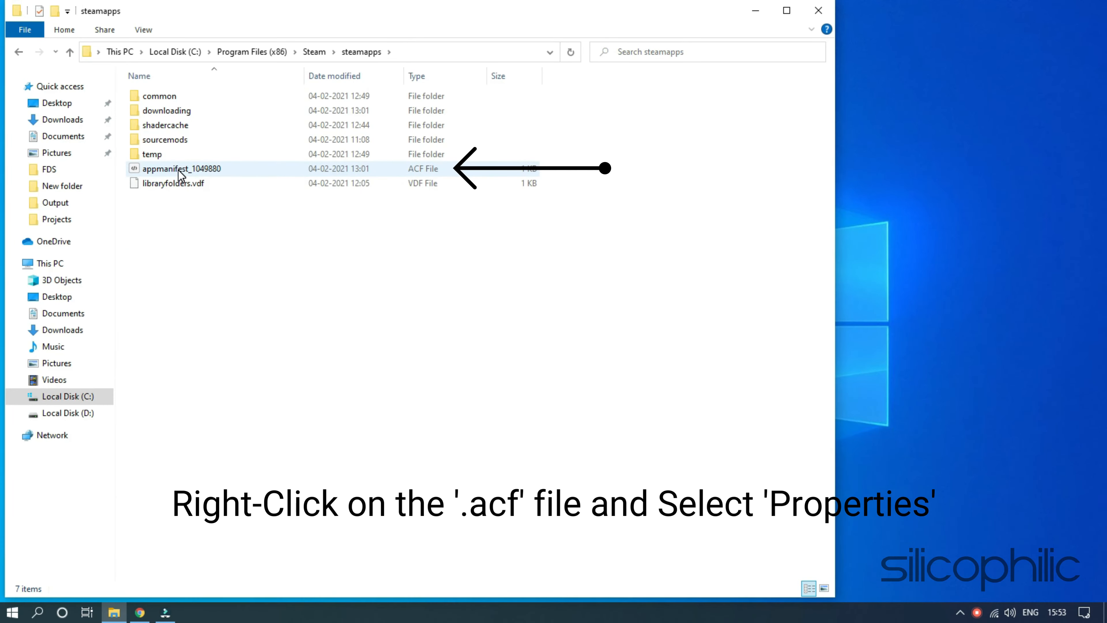
# Open the advanced security settings of the appmanifest_1049880 ACF file.
pyautogui.rightClick(255, 173)
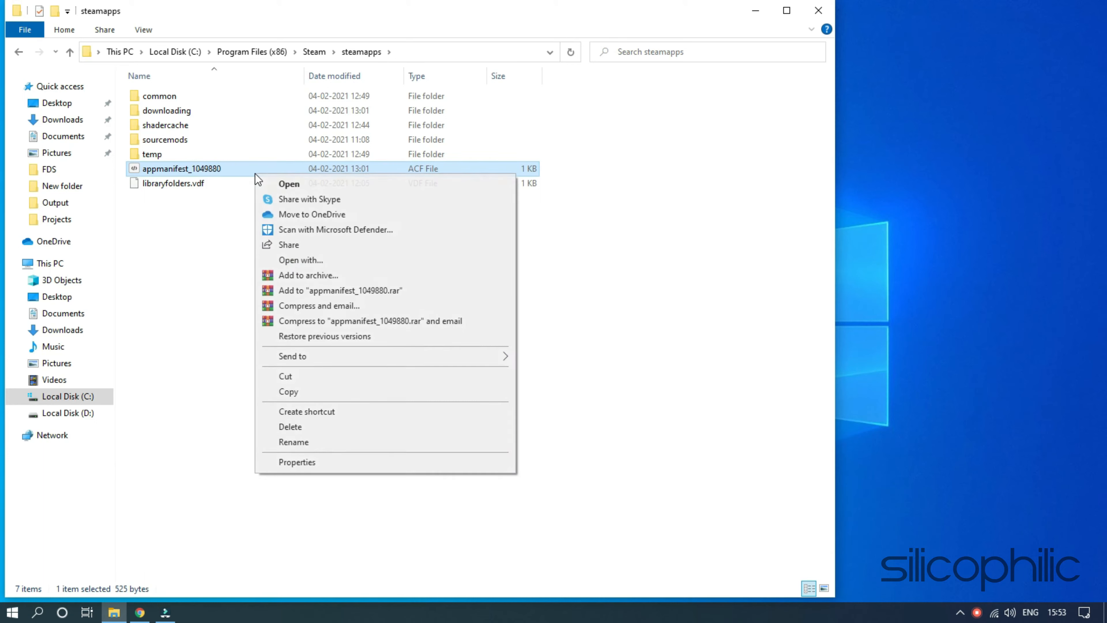
pyautogui.click(310, 463)
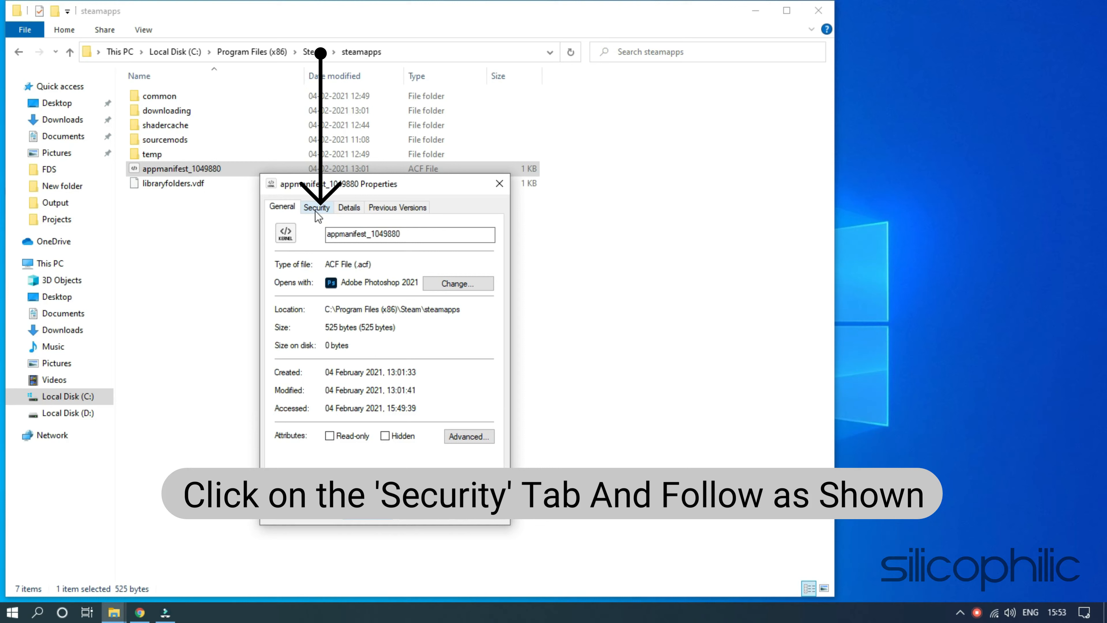
pyautogui.click(316, 208)
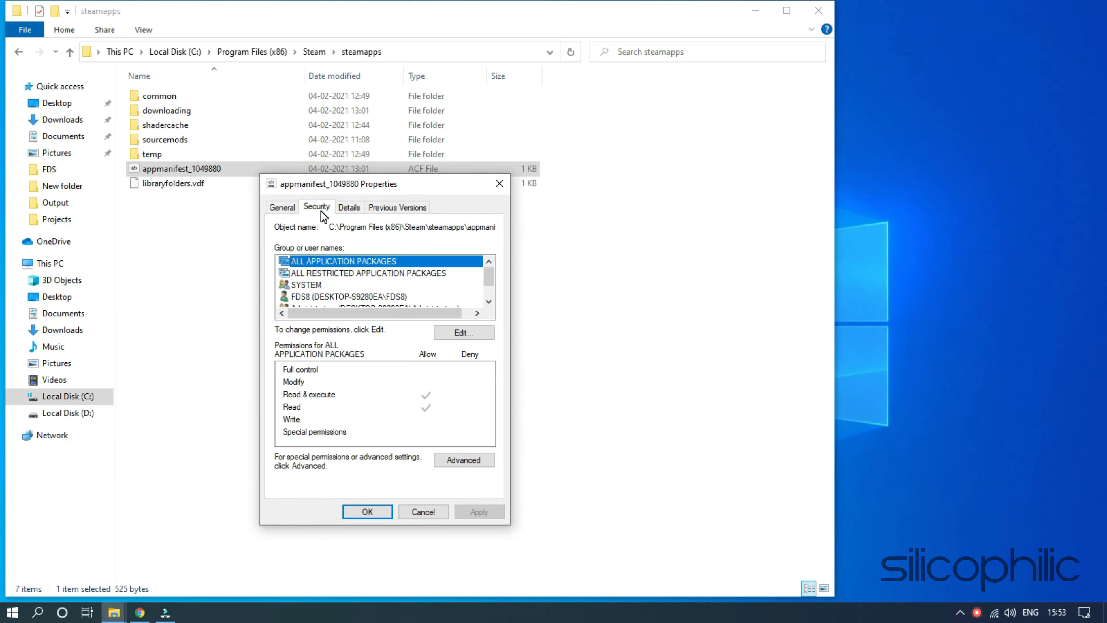
pyautogui.click(462, 463)
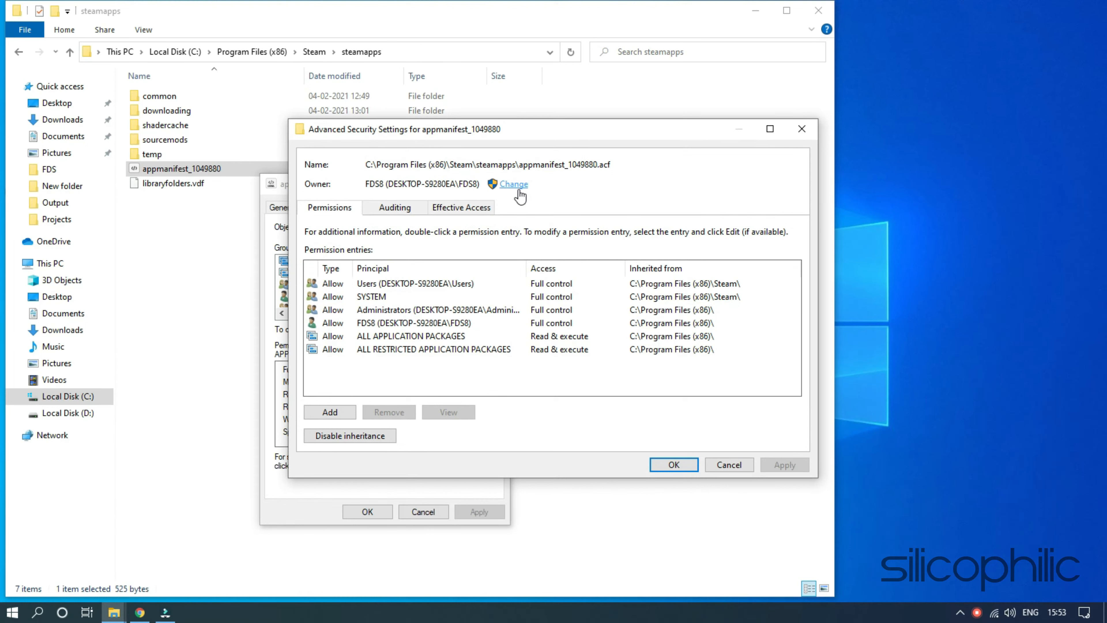
# Change the owner of the appmanifest_1049880 file to Everyone.
pyautogui.click(514, 187)
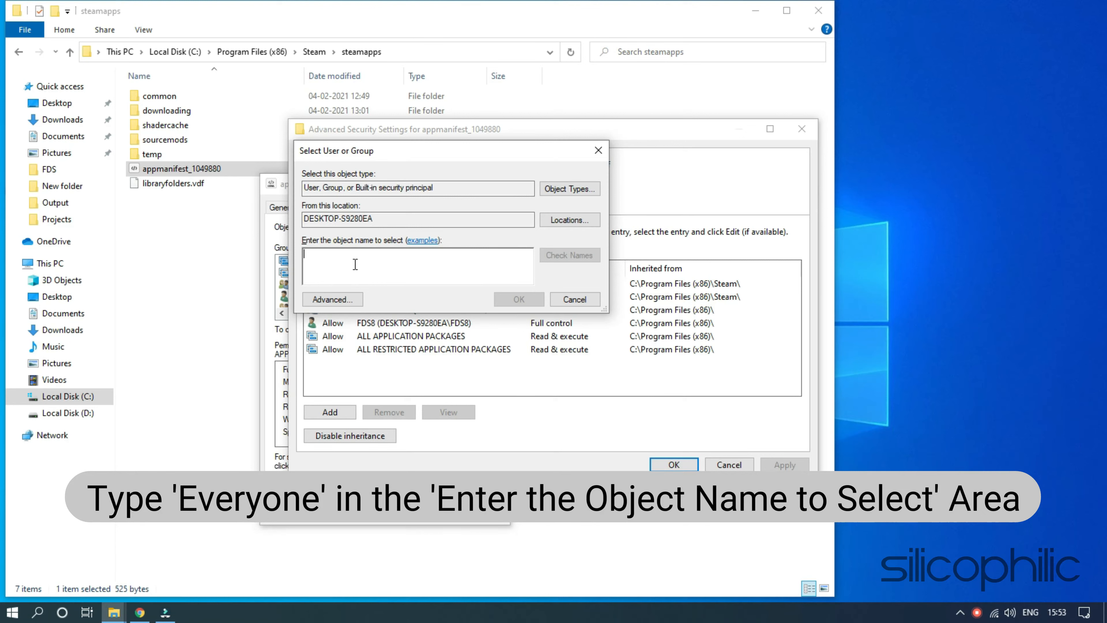
pyautogui.write('Eve')
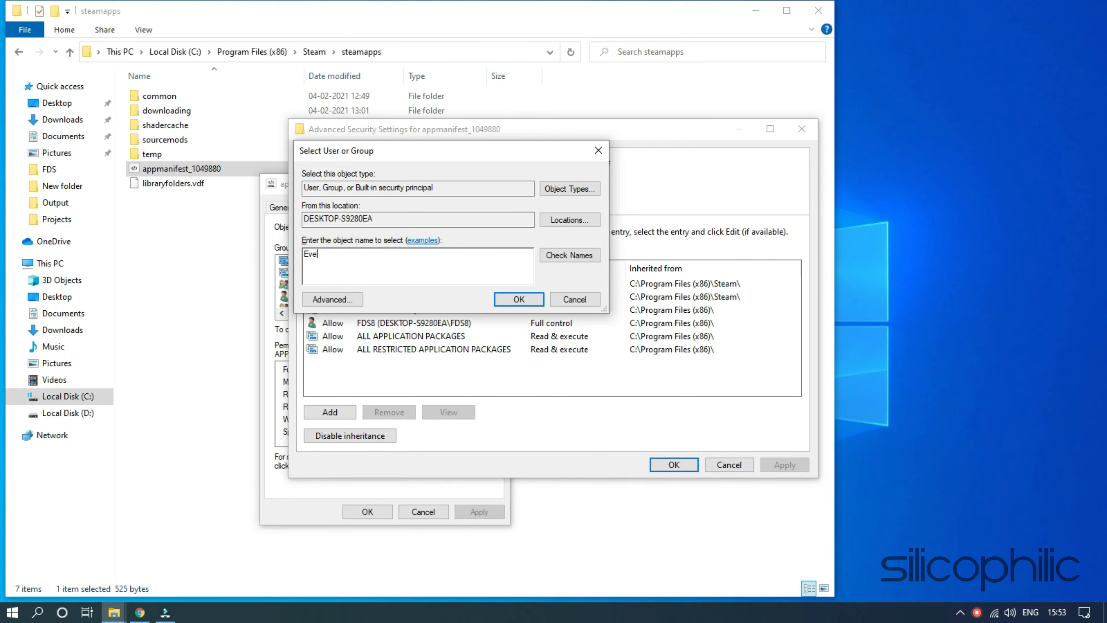
pyautogui.write('ryone')
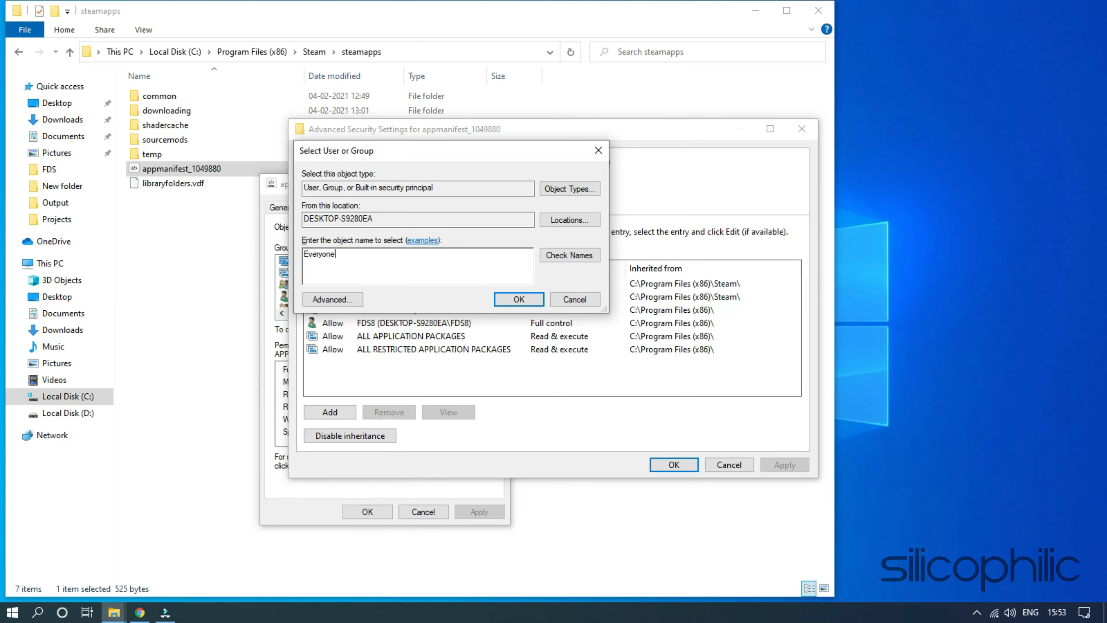
pyautogui.click(516, 299)
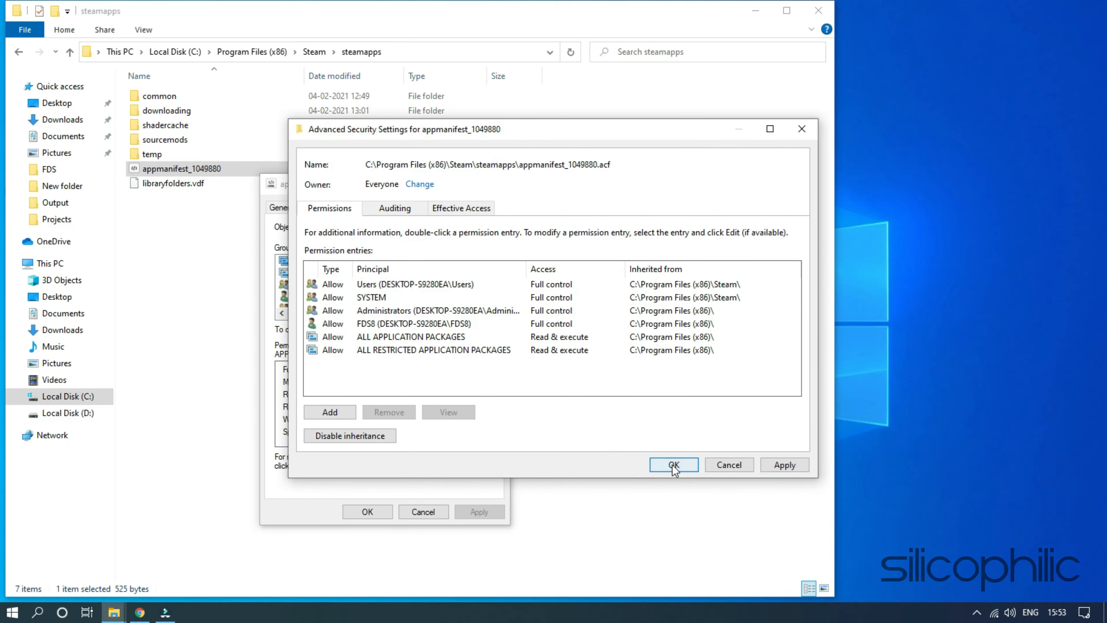
# Apply the ownership change to the appmanifest_1049880 file and close its dialogs and the File Explorer window.
pyautogui.click(782, 465)
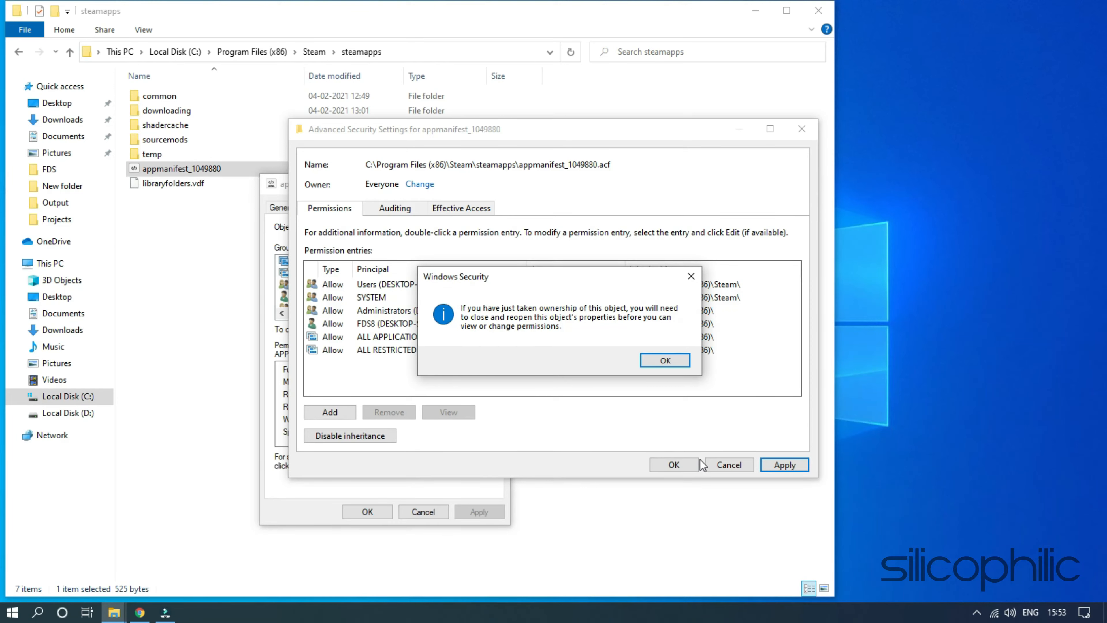
pyautogui.click(671, 364)
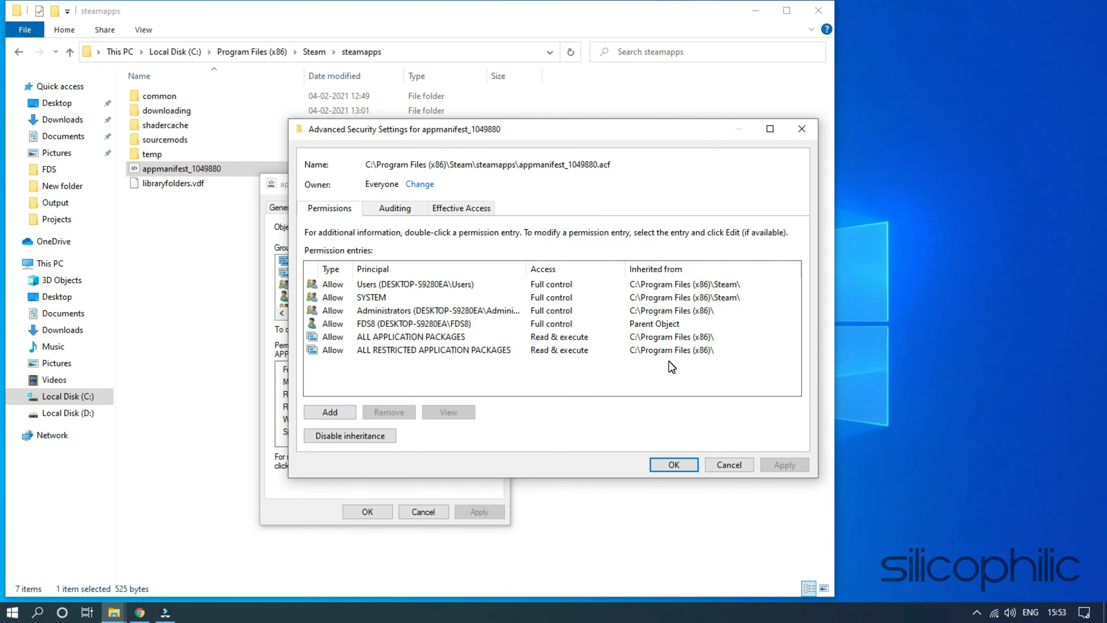
pyautogui.click(673, 464)
pyautogui.click(366, 511)
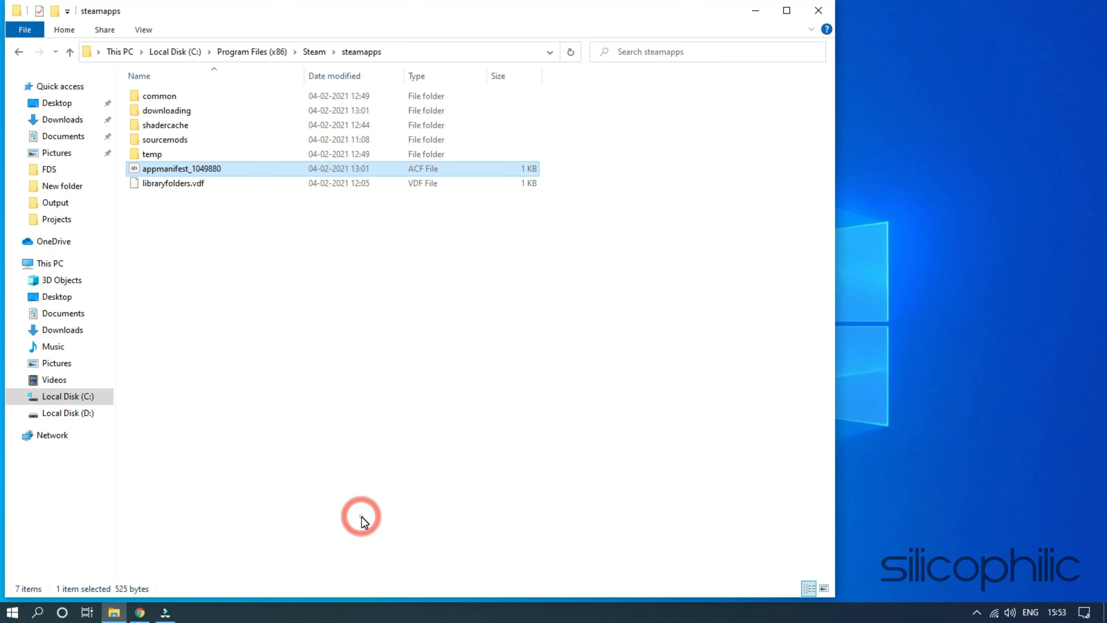
pyautogui.click(818, 10)
pyautogui.rightClick(613, 120)
pyautogui.click(638, 161)
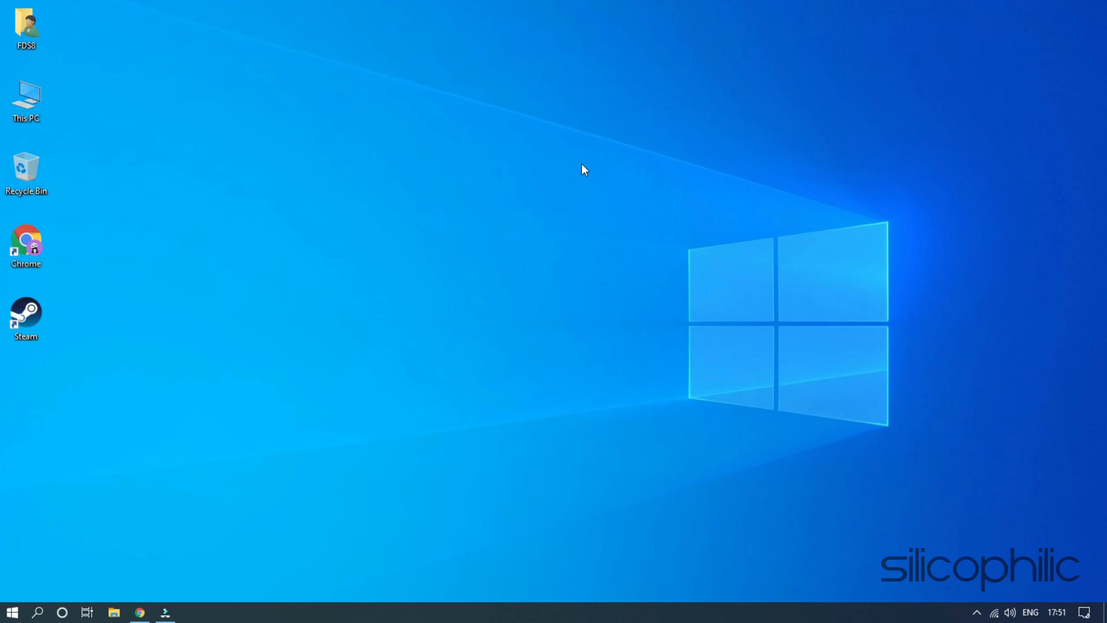
# Switch to Steam and install My Free Farm under C:\Program Files (x86)\Steam with a start menu shortcut.
pyautogui.doubleClick(26, 326)
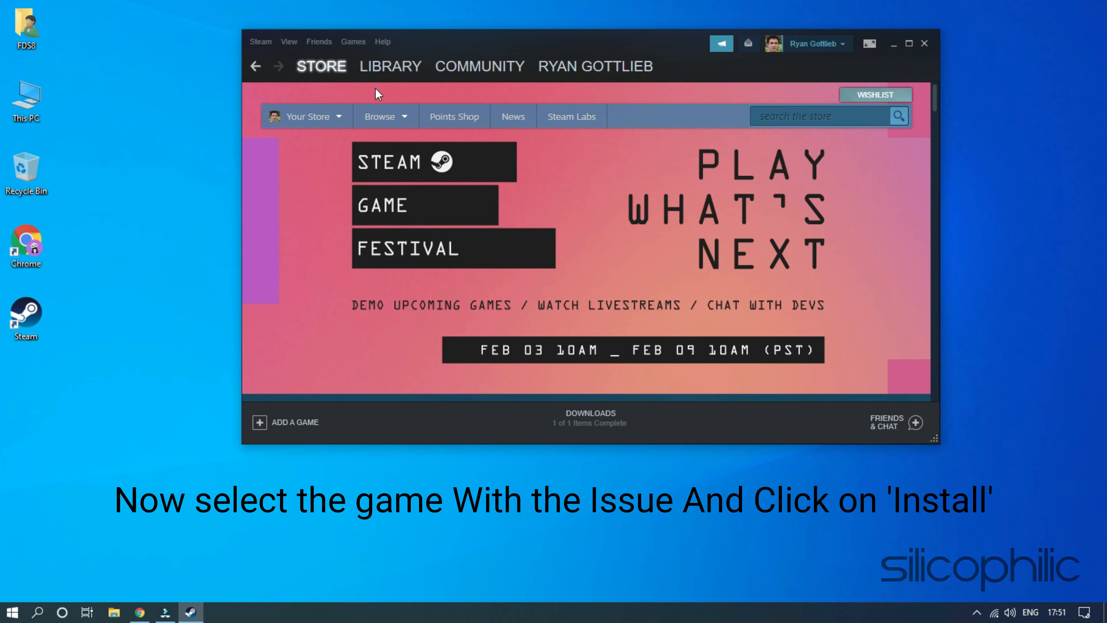
pyautogui.click(391, 63)
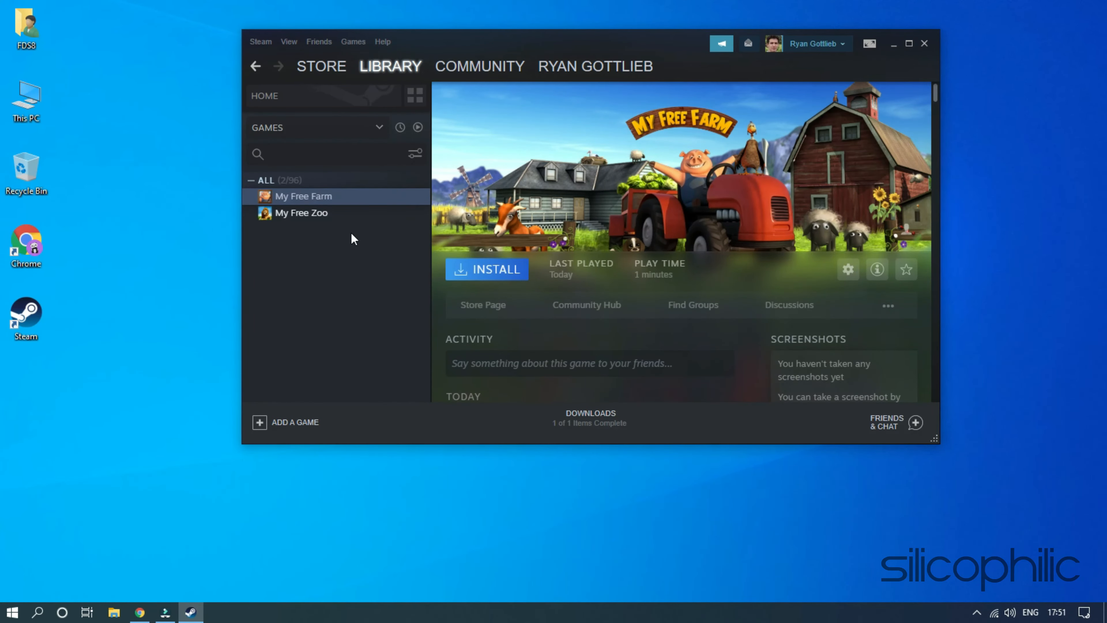
pyautogui.click(331, 213)
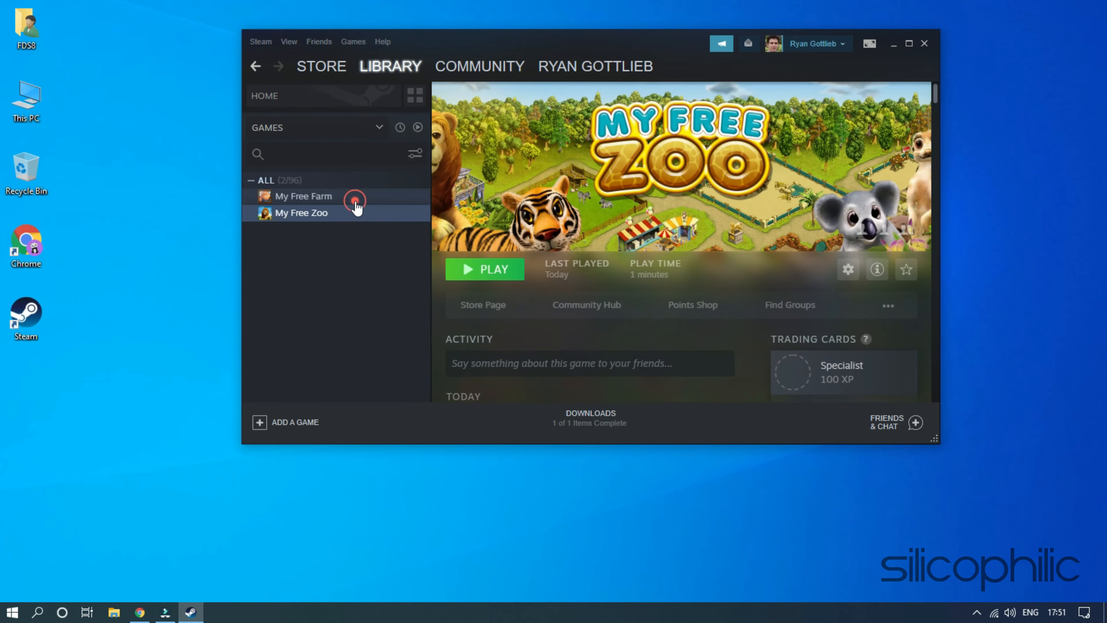
pyautogui.click(355, 198)
pyautogui.click(492, 279)
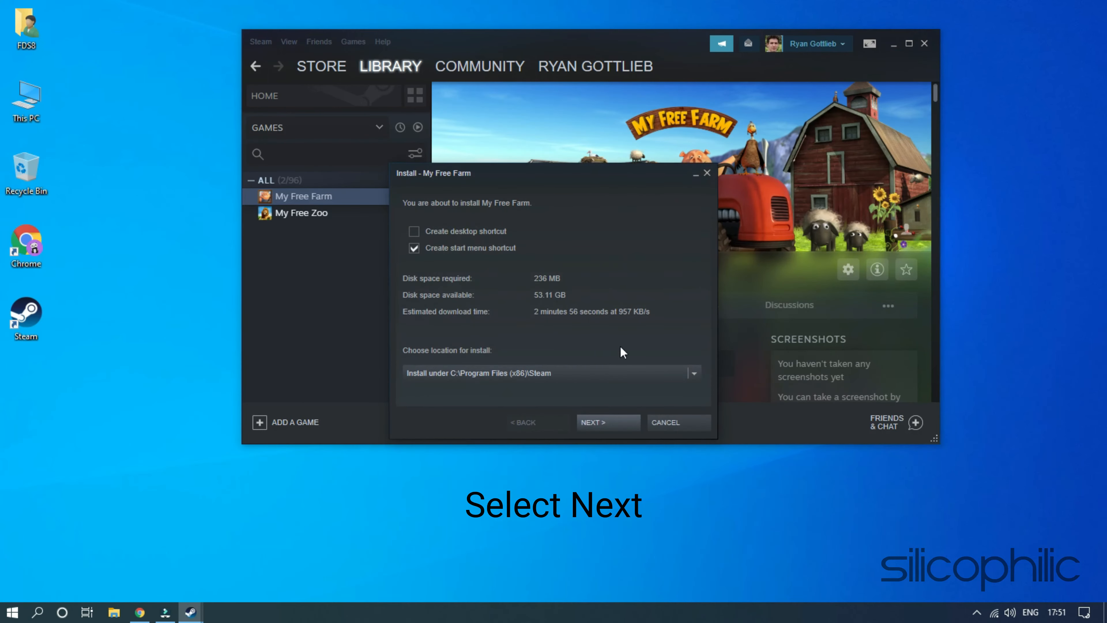
pyautogui.click(610, 420)
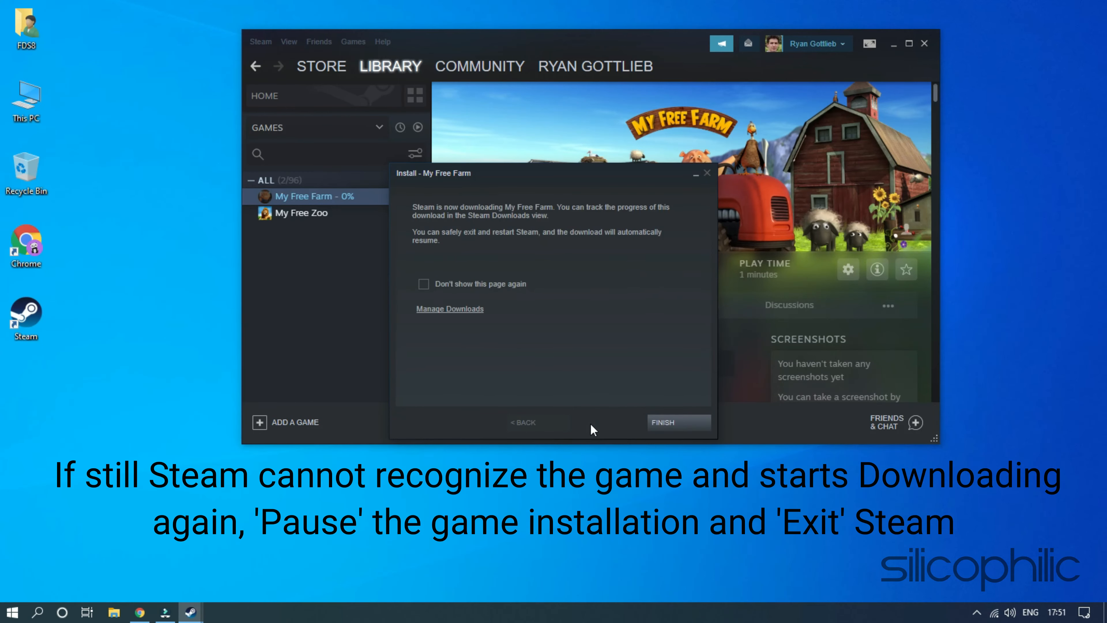
pyautogui.click(666, 429)
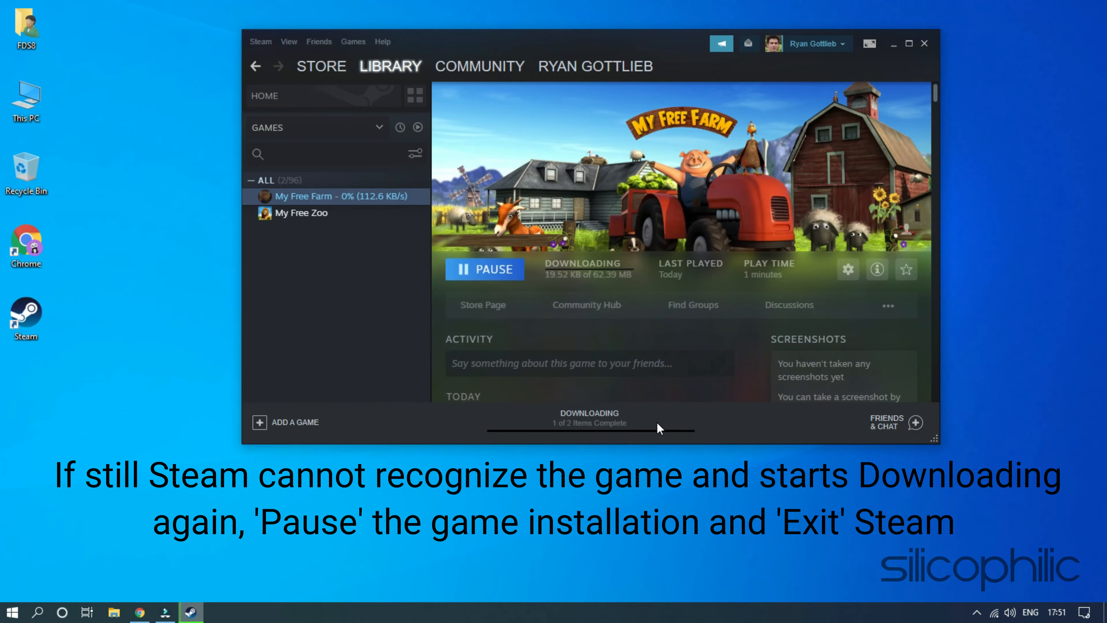
# Pause the My Free Farm download and exit Steam completely.
pyautogui.click(491, 272)
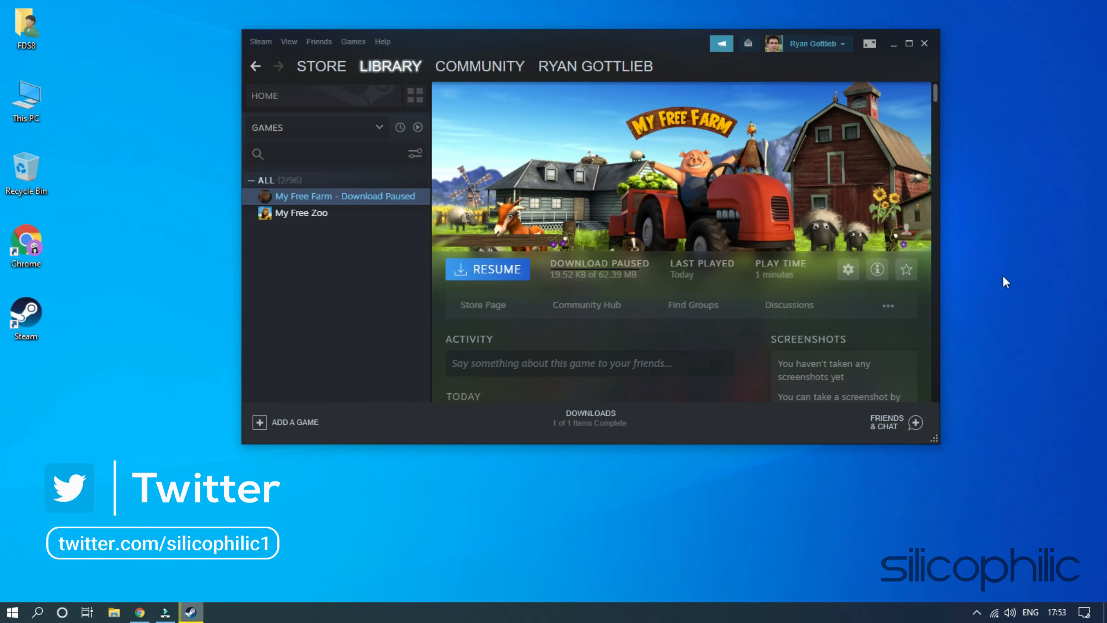
pyautogui.click(924, 43)
pyautogui.click(976, 612)
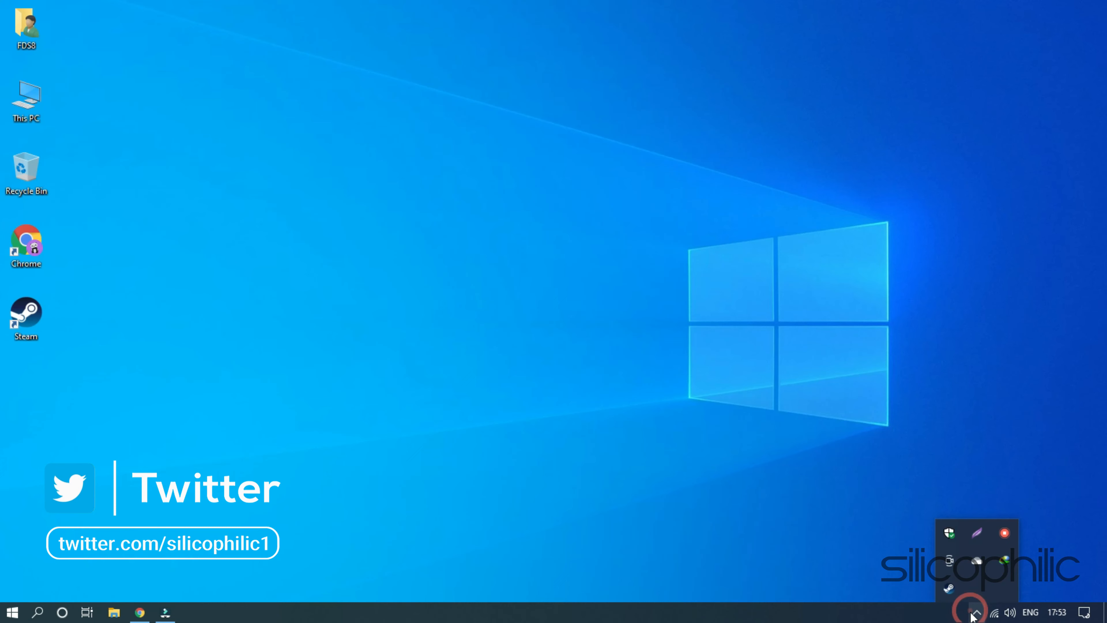
pyautogui.rightClick(945, 587)
pyautogui.click(953, 575)
pyautogui.click(793, 414)
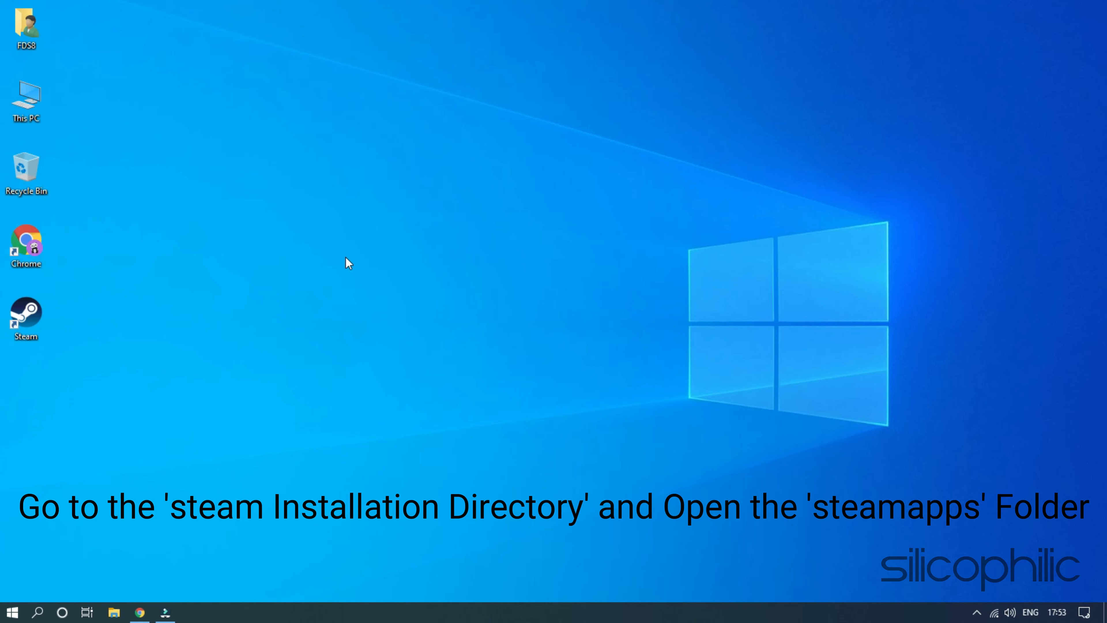
# Browse in File Explorer to the folder C:\Program Files (x86)\Steam\steamapps.
pyautogui.doubleClick(26, 111)
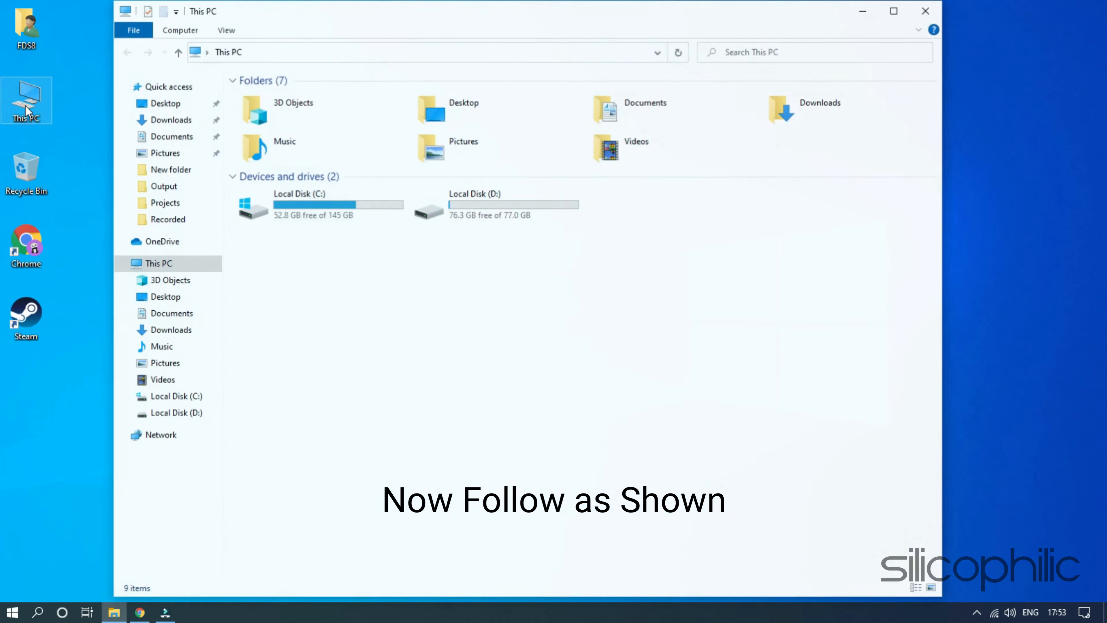
pyautogui.click(301, 216)
pyautogui.doubleClick(301, 215)
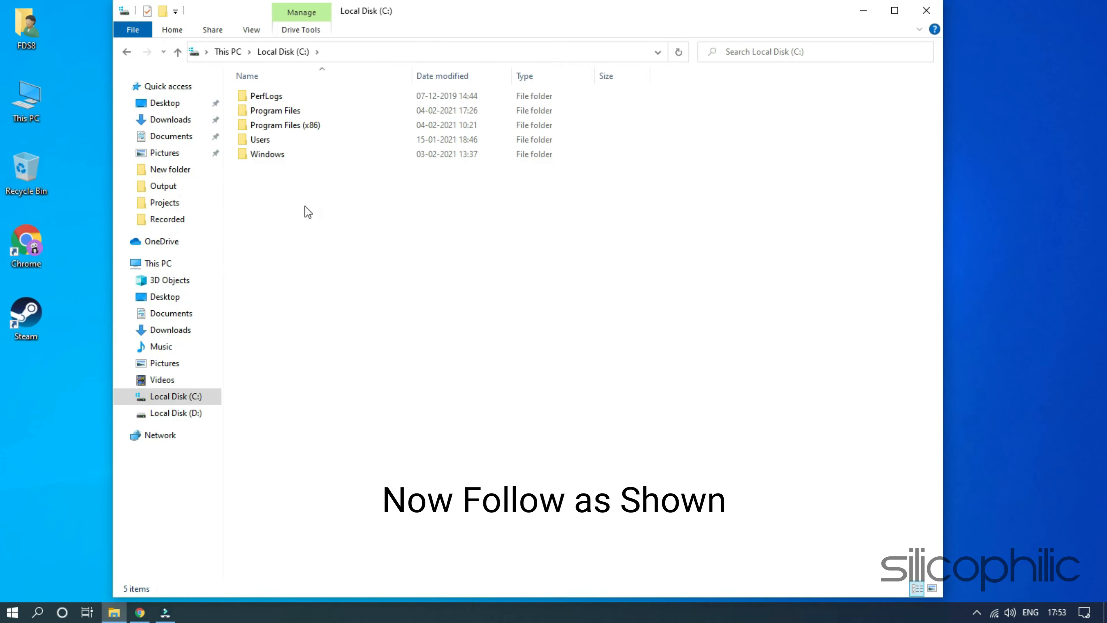
pyautogui.doubleClick(295, 124)
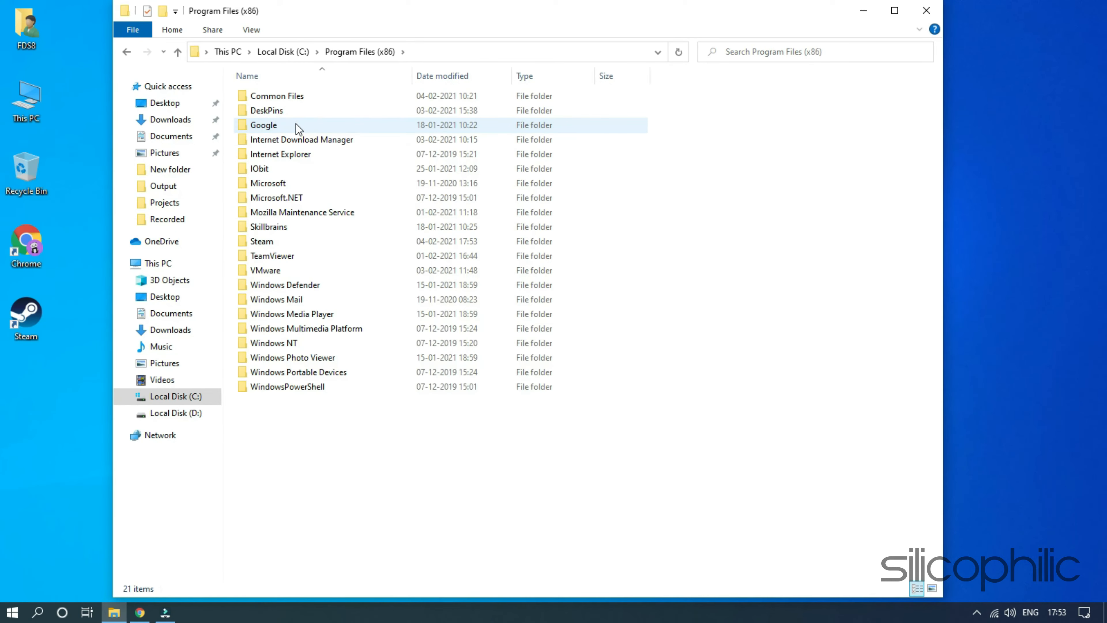
pyautogui.doubleClick(290, 241)
pyautogui.doubleClick(293, 357)
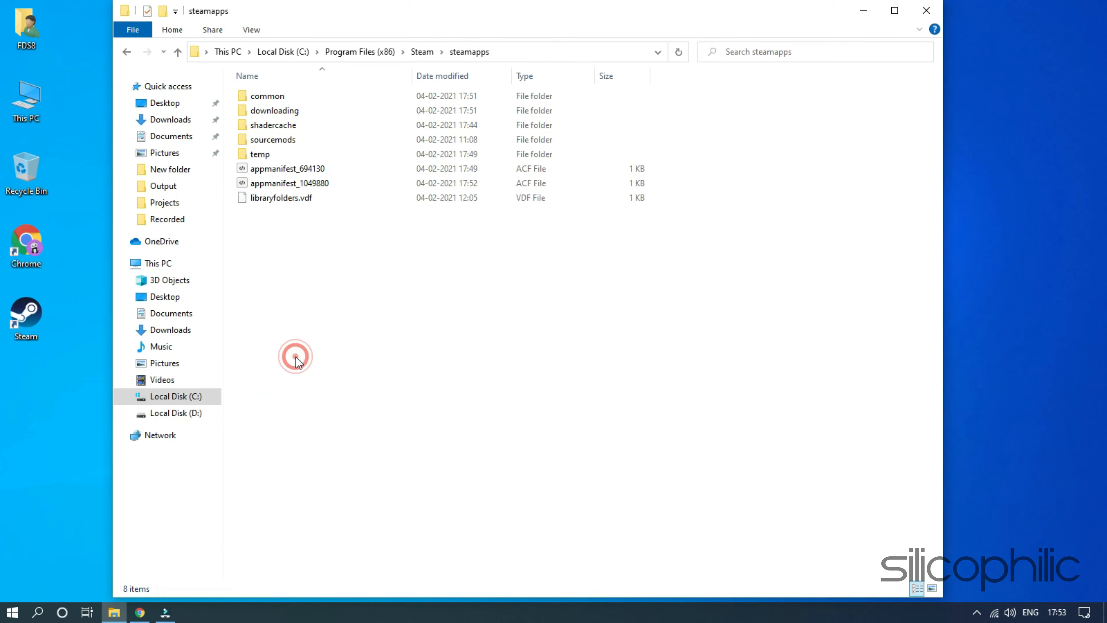
# Move the appmanifest_694130 and appmanifest_1049880 ACF files from the steamapps folder to the desktop.
pyautogui.click(328, 183)
pyautogui.moveTo(688, 186); pyautogui.dragTo(602, 166)
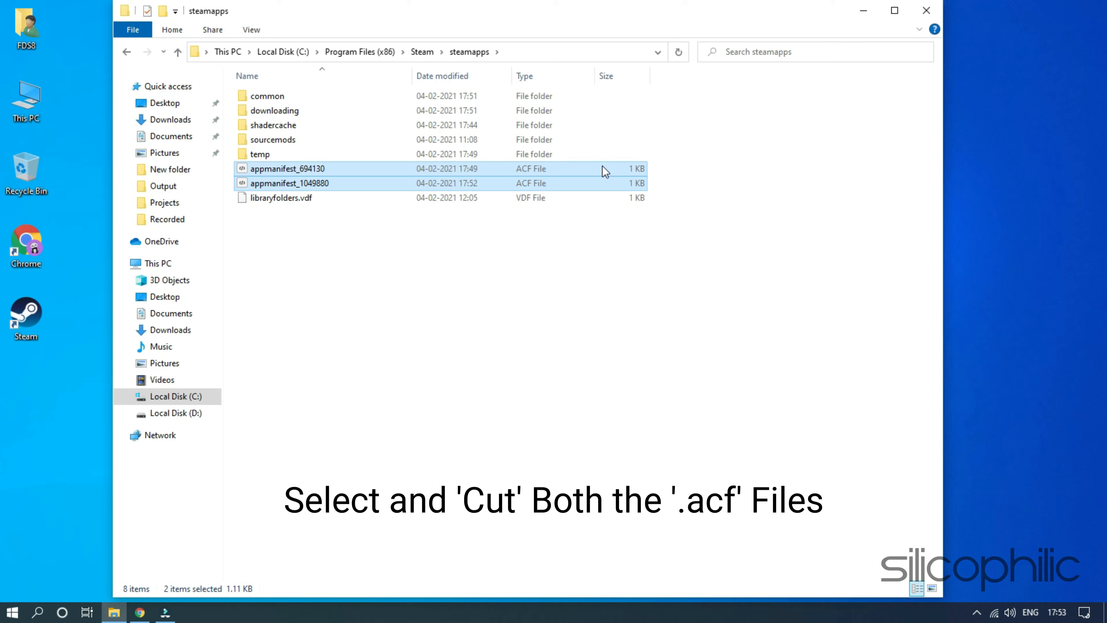
pyautogui.rightClick(601, 166)
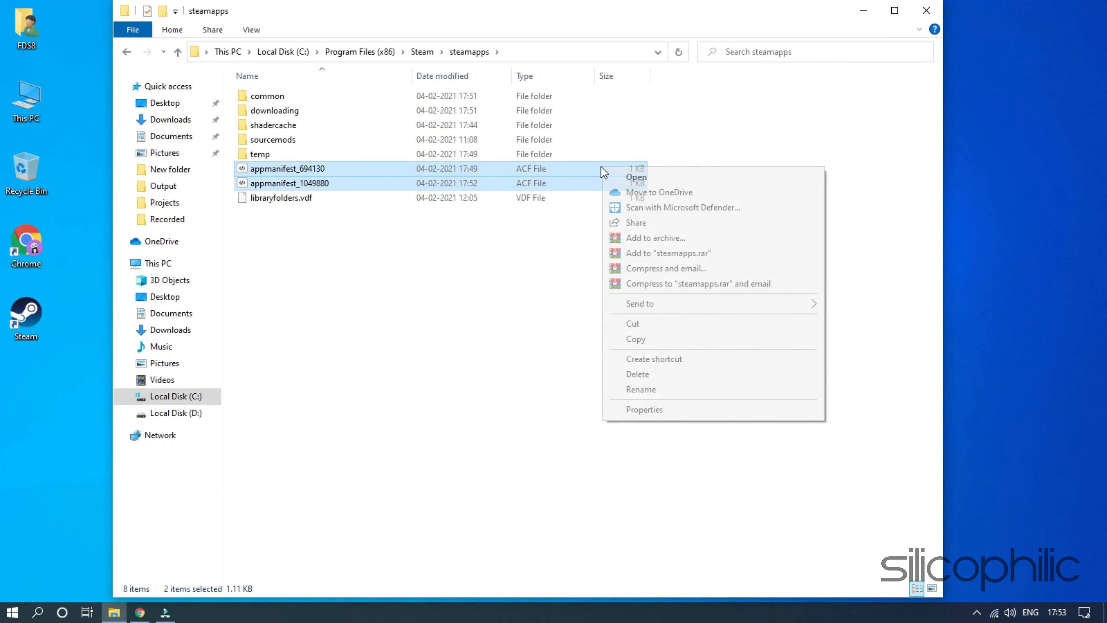
pyautogui.click(634, 323)
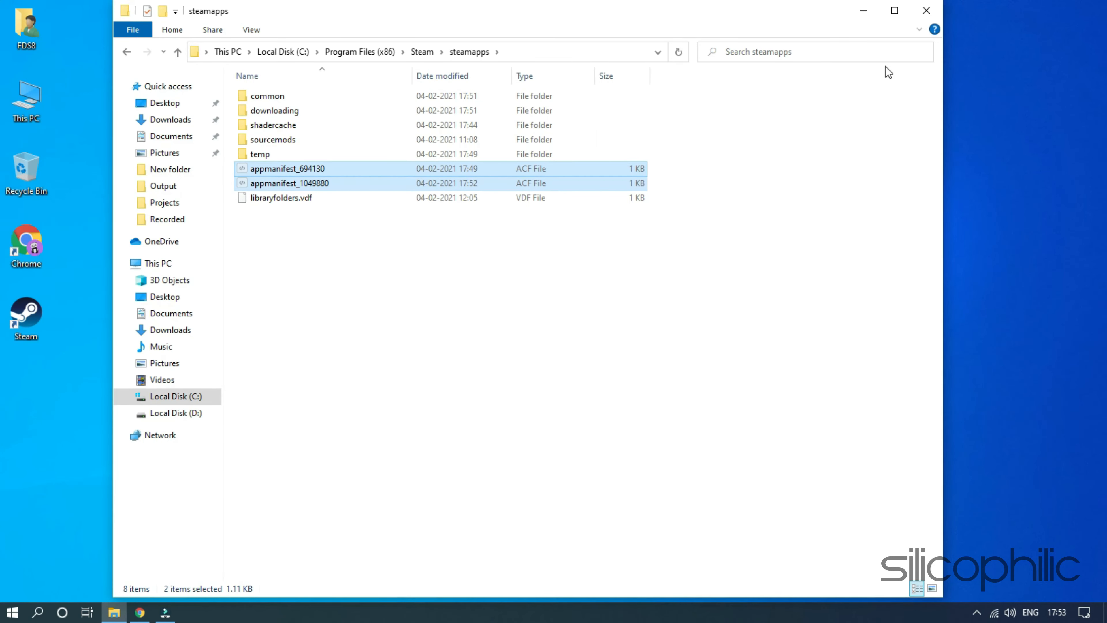
pyautogui.click(861, 14)
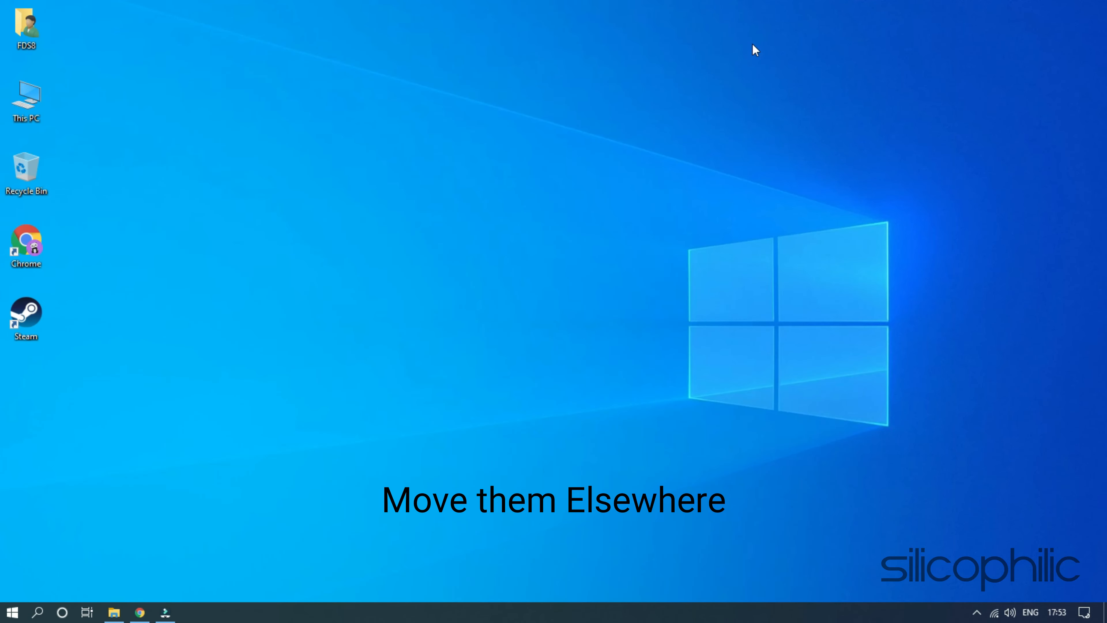
pyautogui.rightClick(557, 100)
pyautogui.click(599, 160)
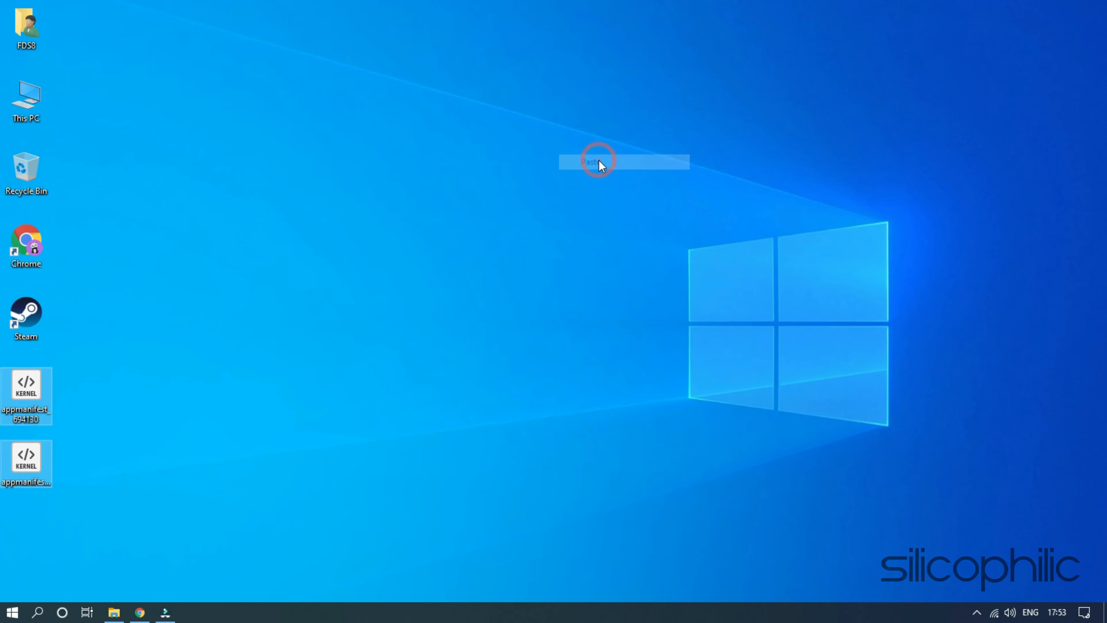
pyautogui.rightClick(599, 160)
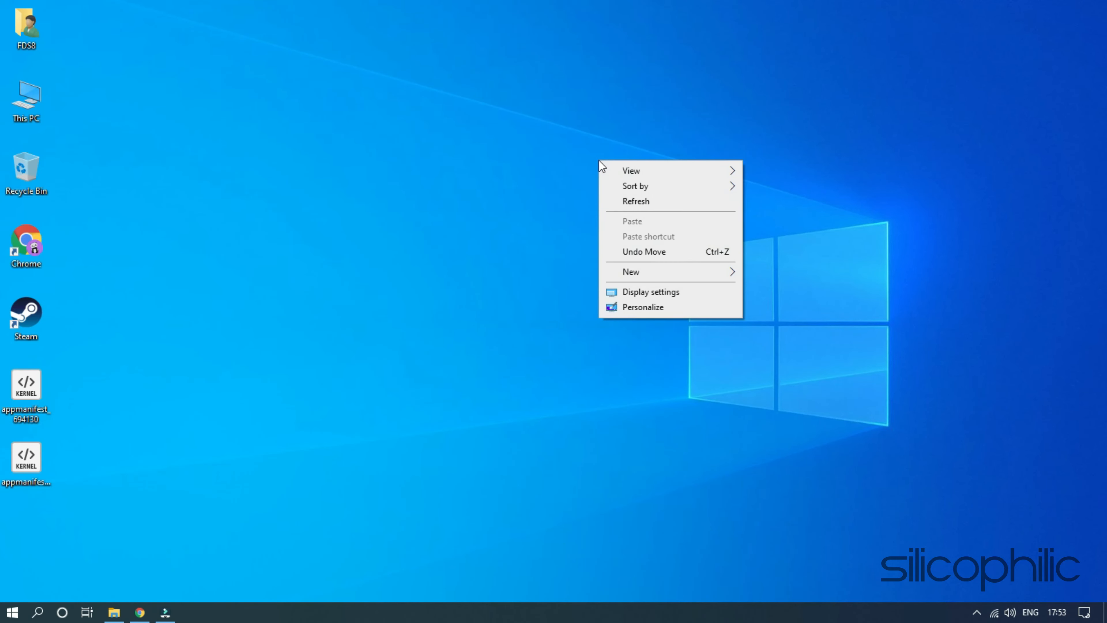
pyautogui.click(626, 200)
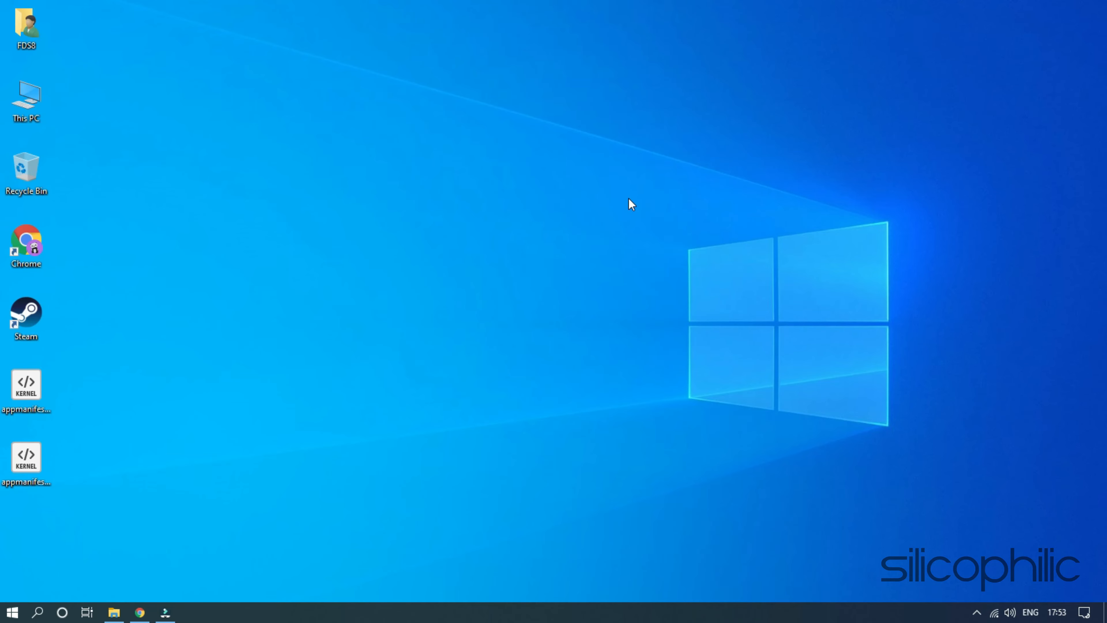
# Reopen Steam and check the library pages of My Free Zoo and My Free Farm for their install status.
pyautogui.doubleClick(32, 316)
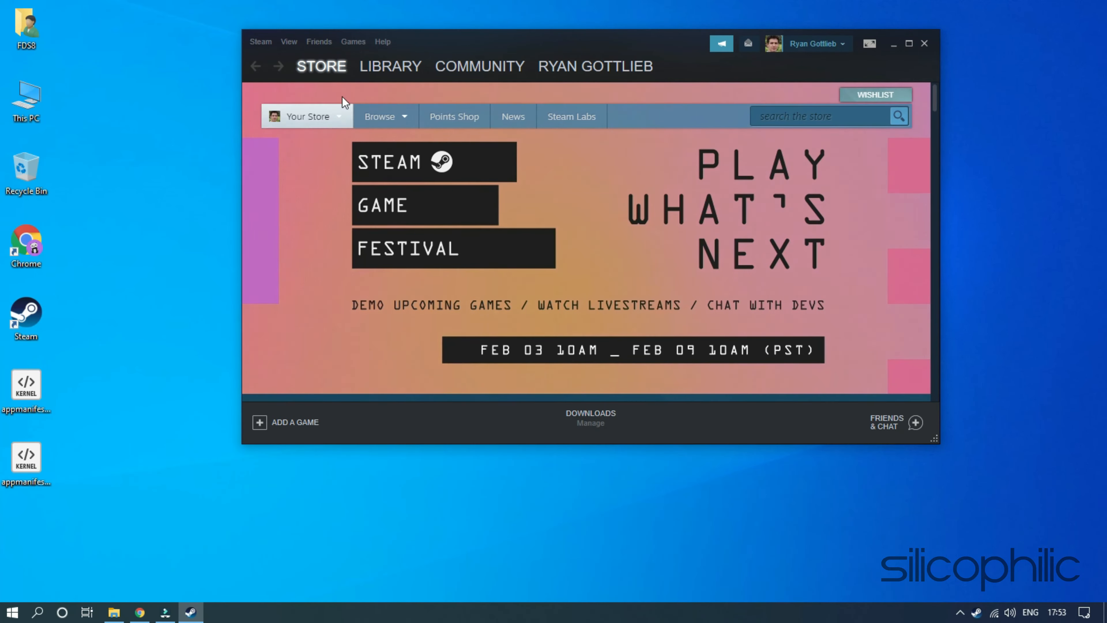
pyautogui.click(378, 67)
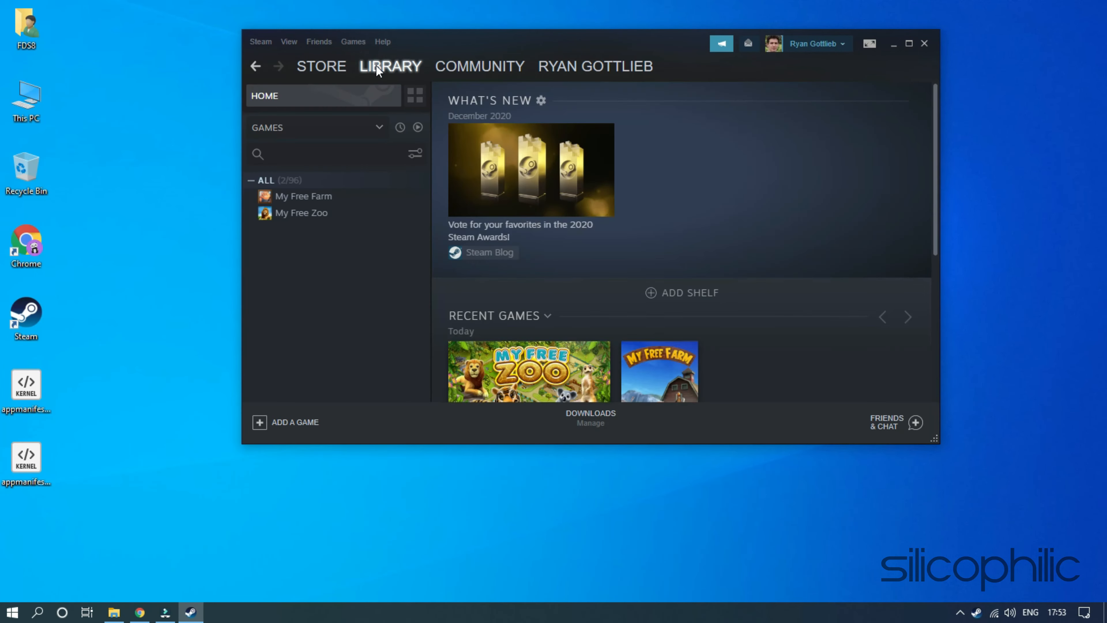
pyautogui.click(334, 215)
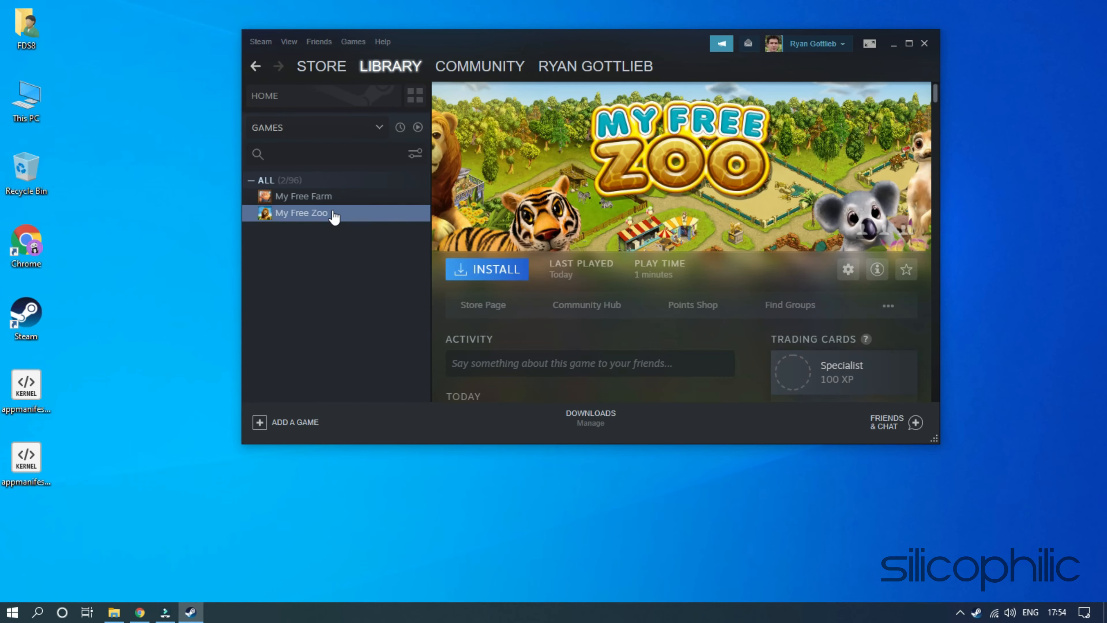
pyautogui.click(331, 198)
pyautogui.click(331, 213)
pyautogui.click(334, 201)
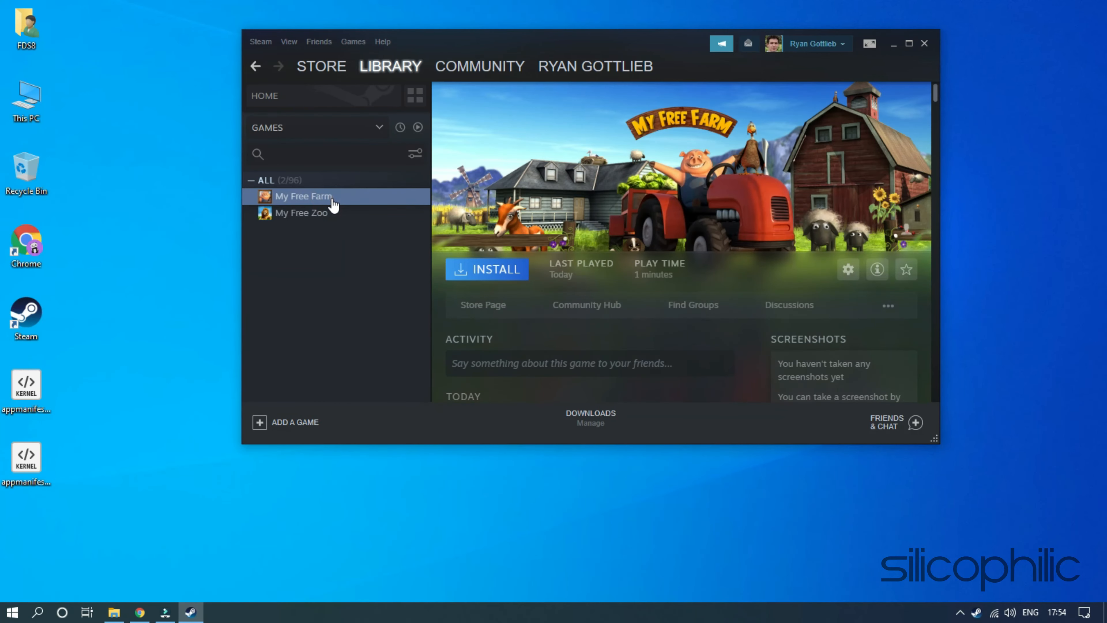
pyautogui.click(334, 215)
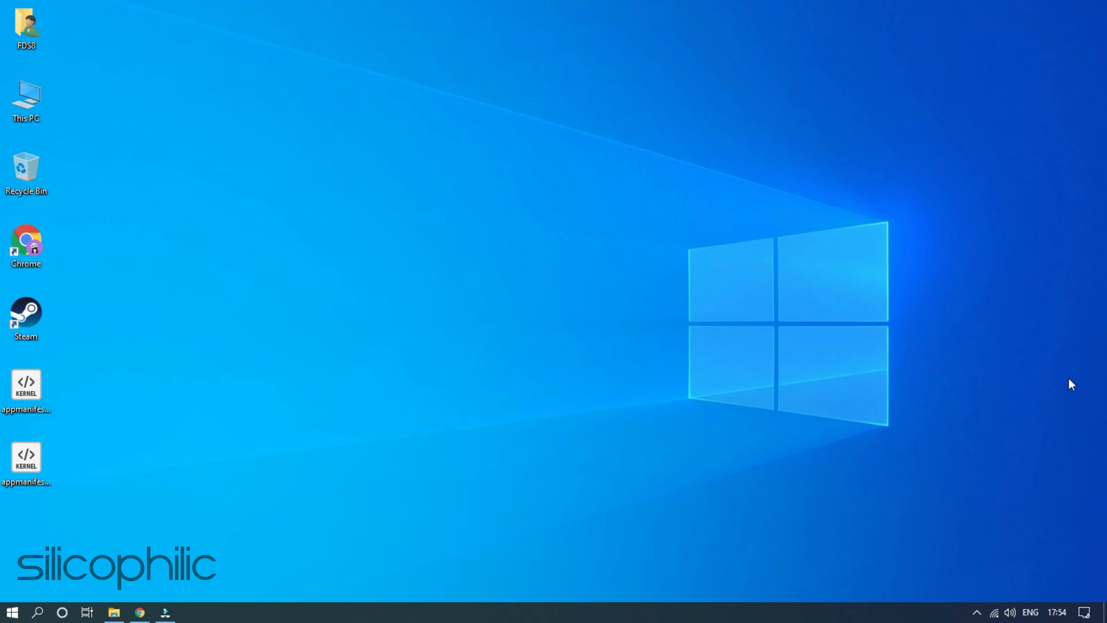
# Exit Steam completely from its background icon and refresh the desktop.
pyautogui.click(976, 612)
pyautogui.rightClick(948, 588)
pyautogui.click(960, 576)
pyautogui.rightClick(670, 335)
pyautogui.click(697, 377)
# Move both appmanifest ACF files from the desktop back into the steamapps folder and close File Explorer.
pyautogui.moveTo(147, 370); pyautogui.dragTo(2, 487)
pyautogui.rightClick(35, 460)
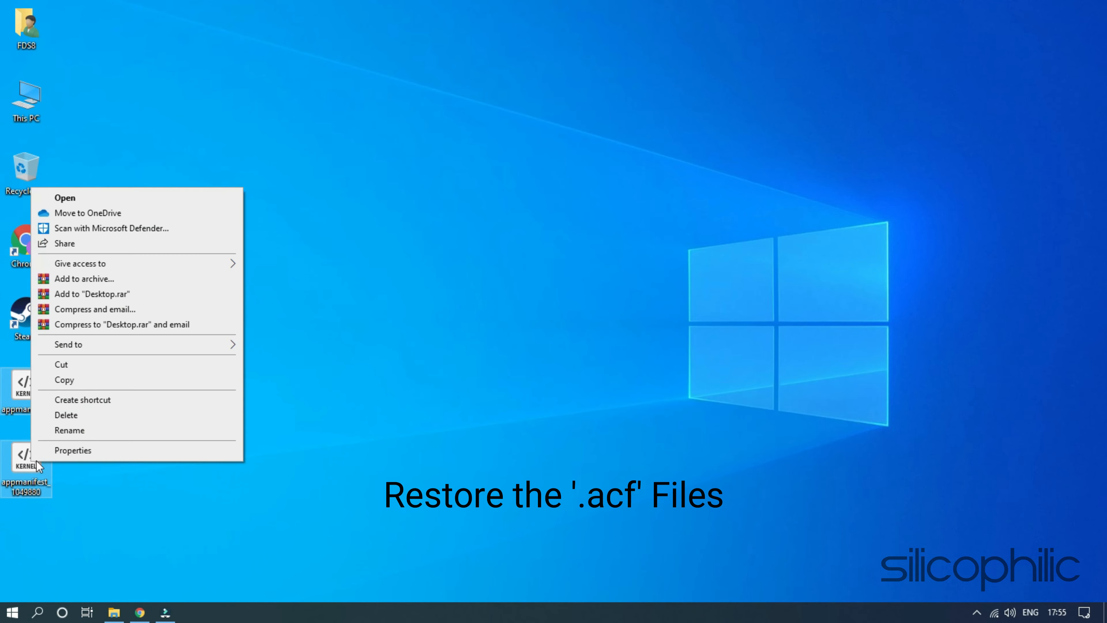
pyautogui.click(61, 364)
pyautogui.click(114, 613)
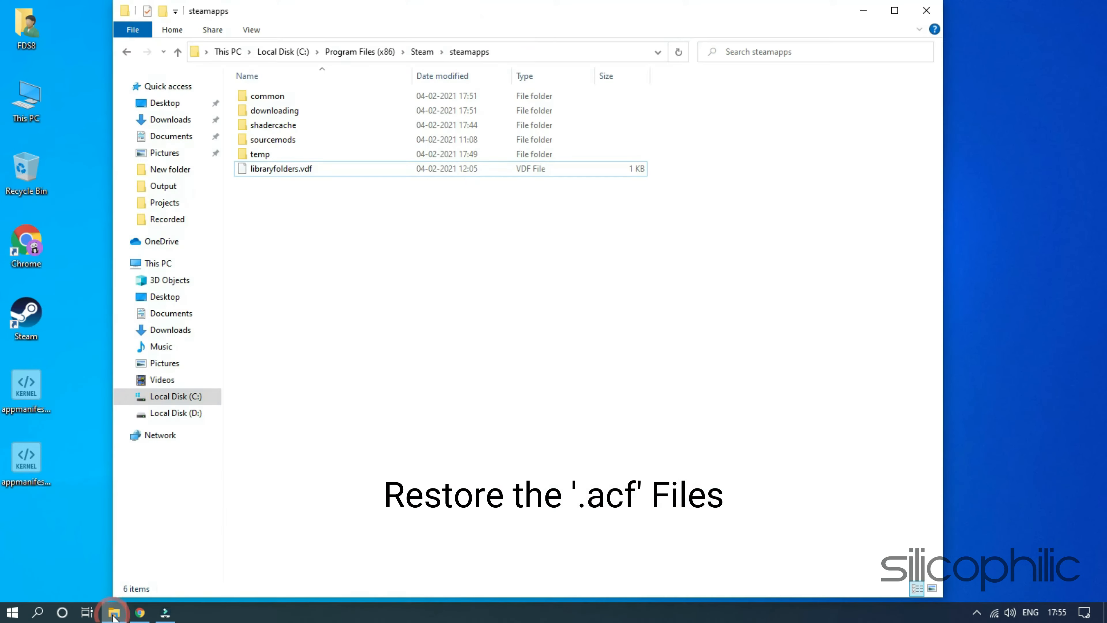
pyautogui.click(332, 289)
pyautogui.rightClick(325, 251)
pyautogui.click(360, 345)
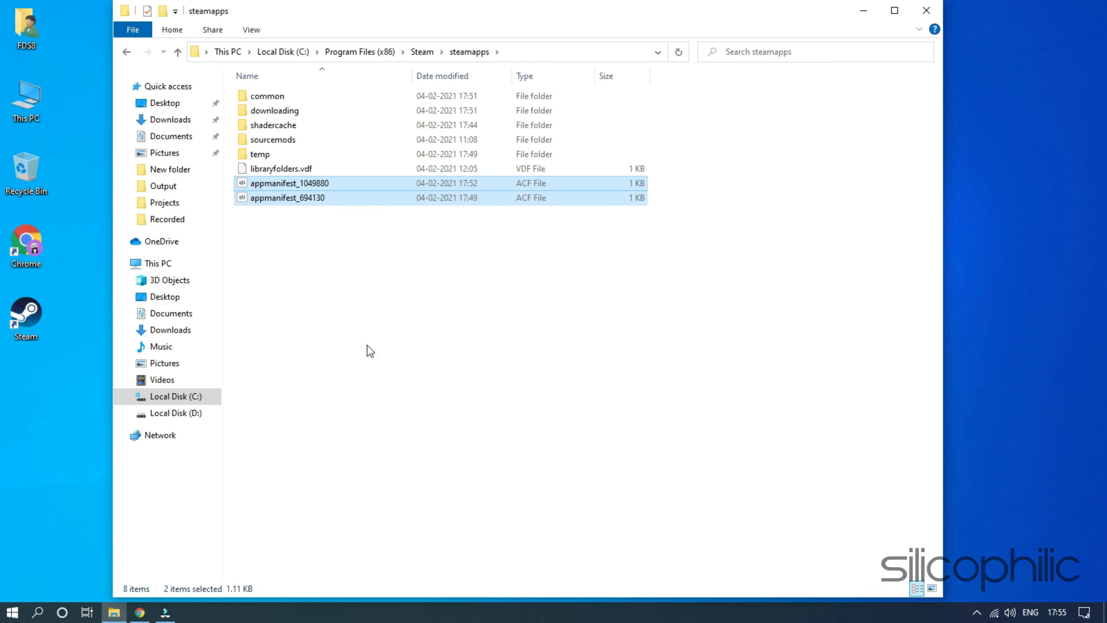
pyautogui.click(773, 220)
pyautogui.click(928, 16)
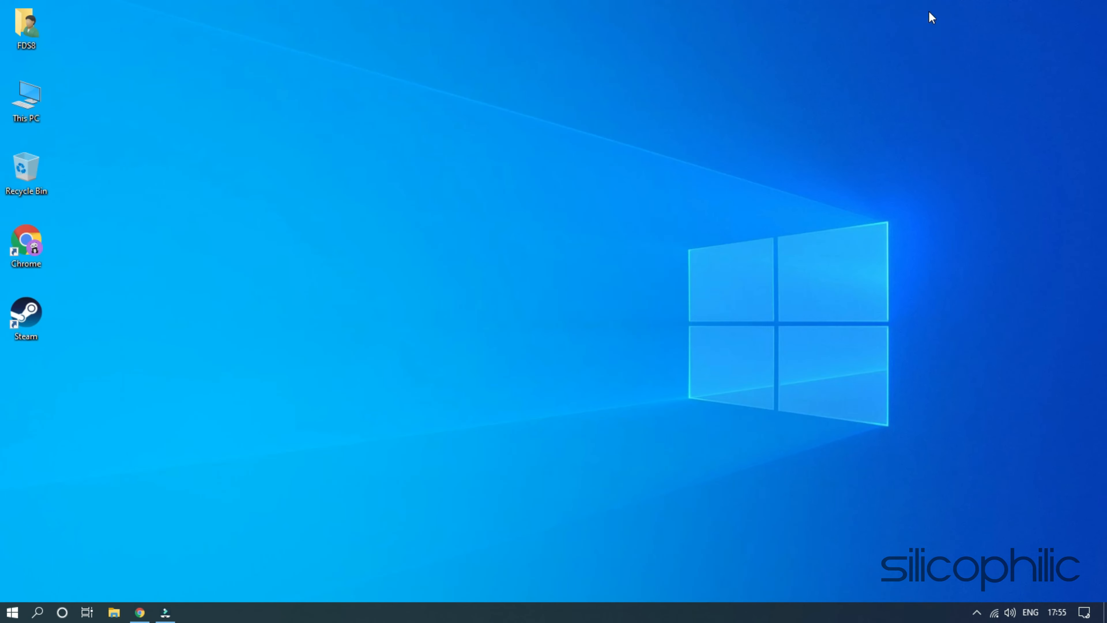
# Refresh the desktop, reopen Steam and check the library pages of My Free Farm and My Free Zoo.
pyautogui.rightClick(929, 15)
pyautogui.click(954, 50)
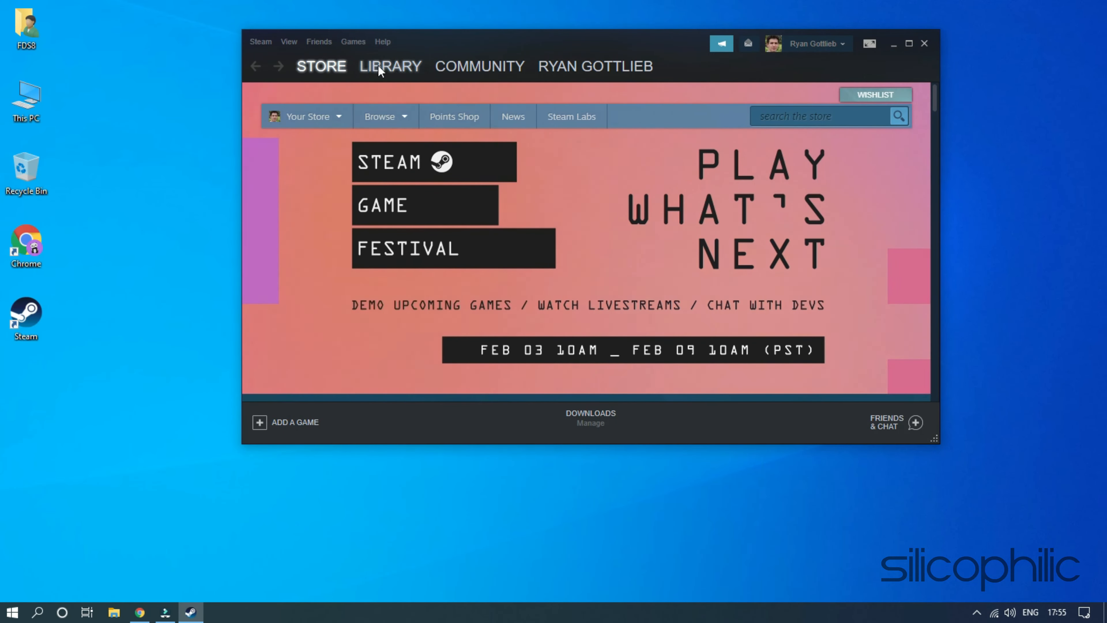
pyautogui.click(385, 66)
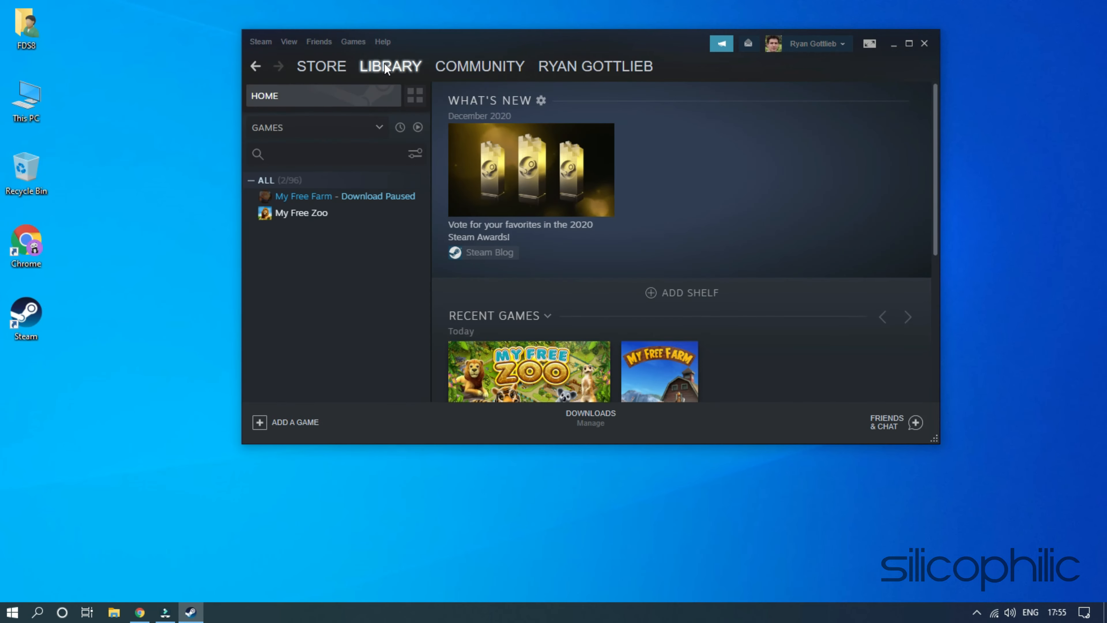
pyautogui.click(339, 204)
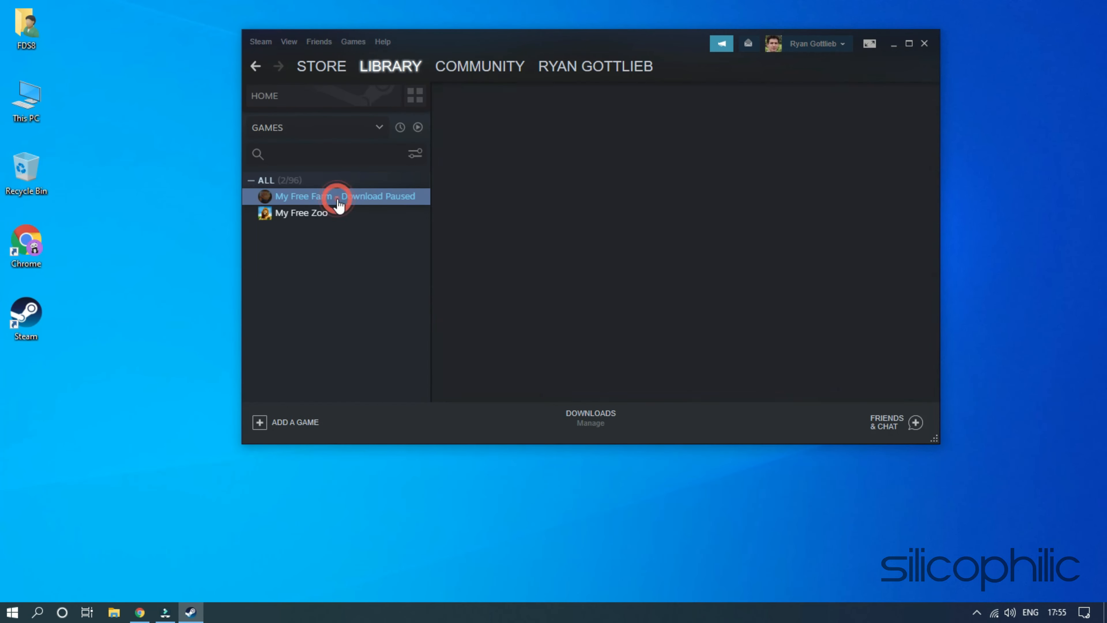
pyautogui.click(316, 214)
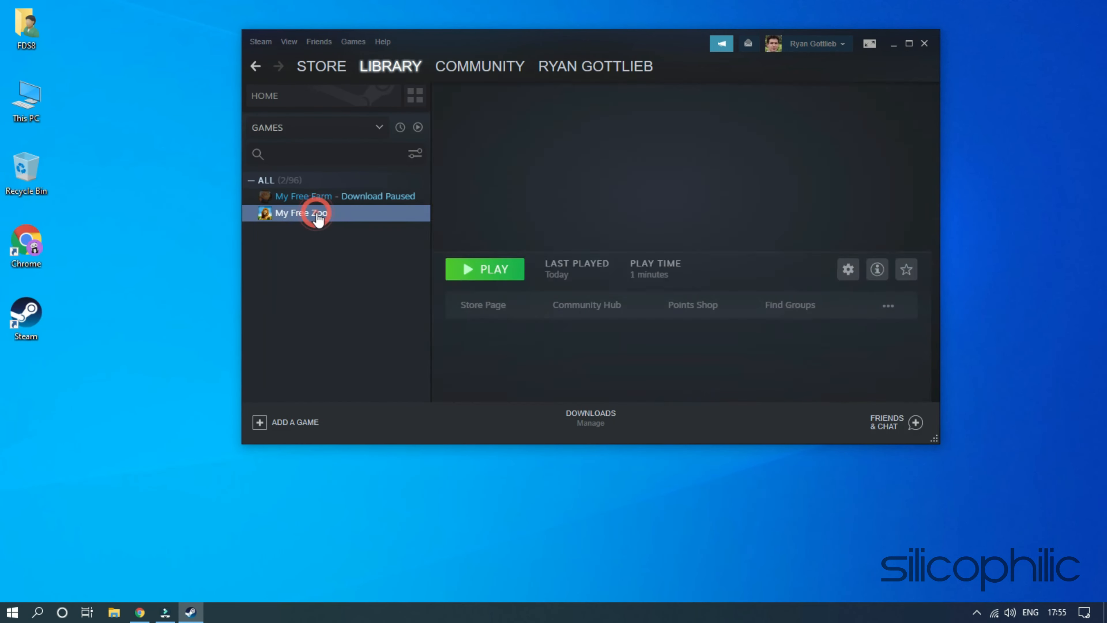
# Resume the paused download of My Free Farm and close the Steam window once it completes.
pyautogui.click(333, 197)
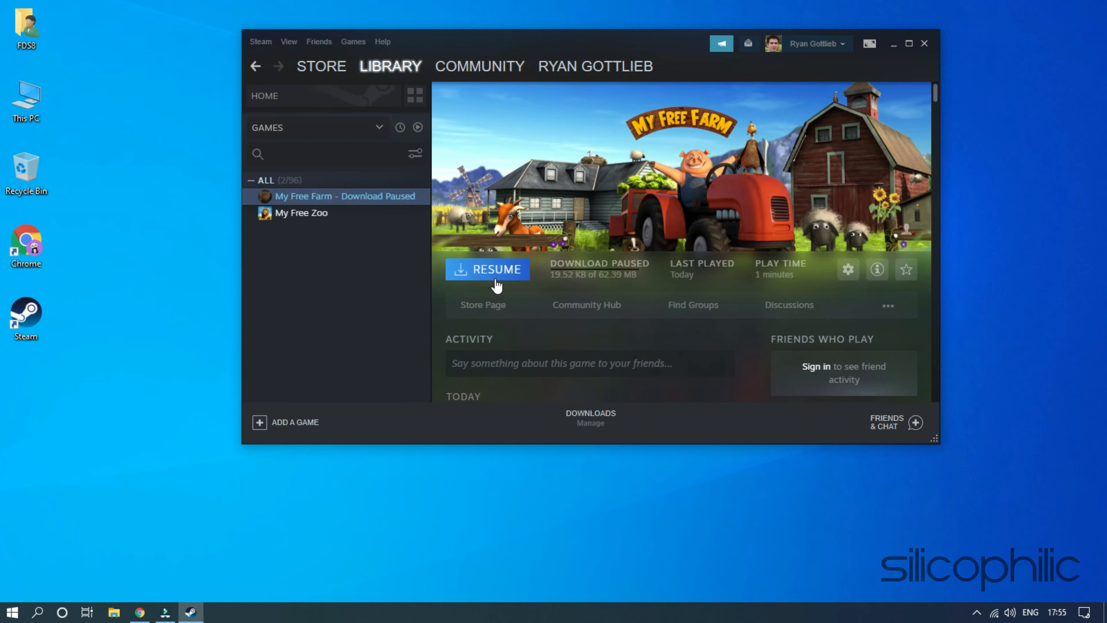
pyautogui.click(489, 268)
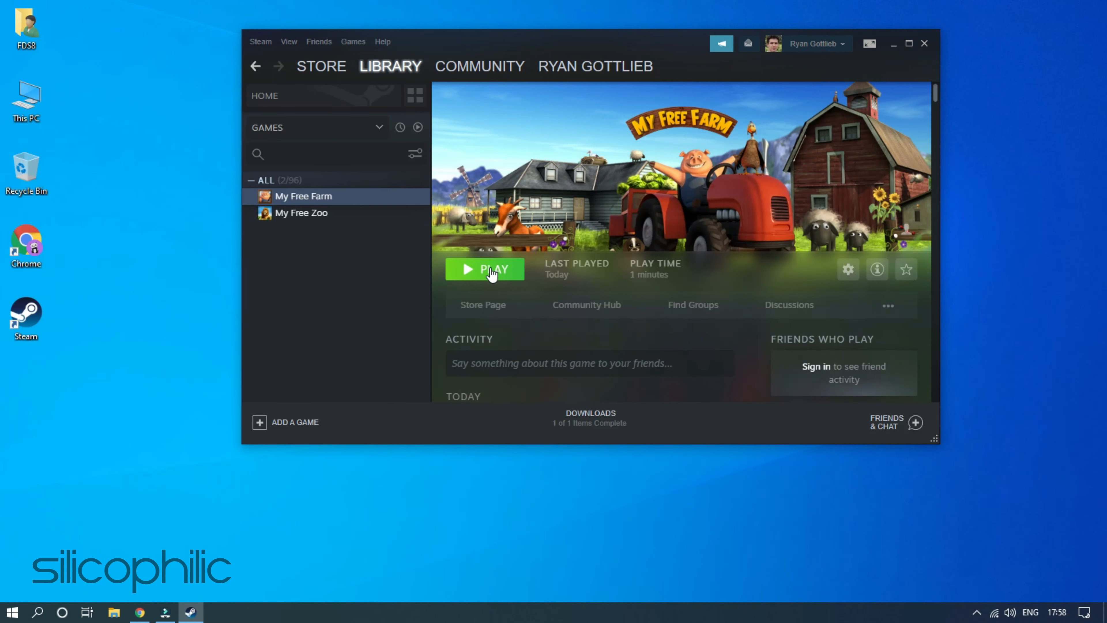
pyautogui.click(924, 43)
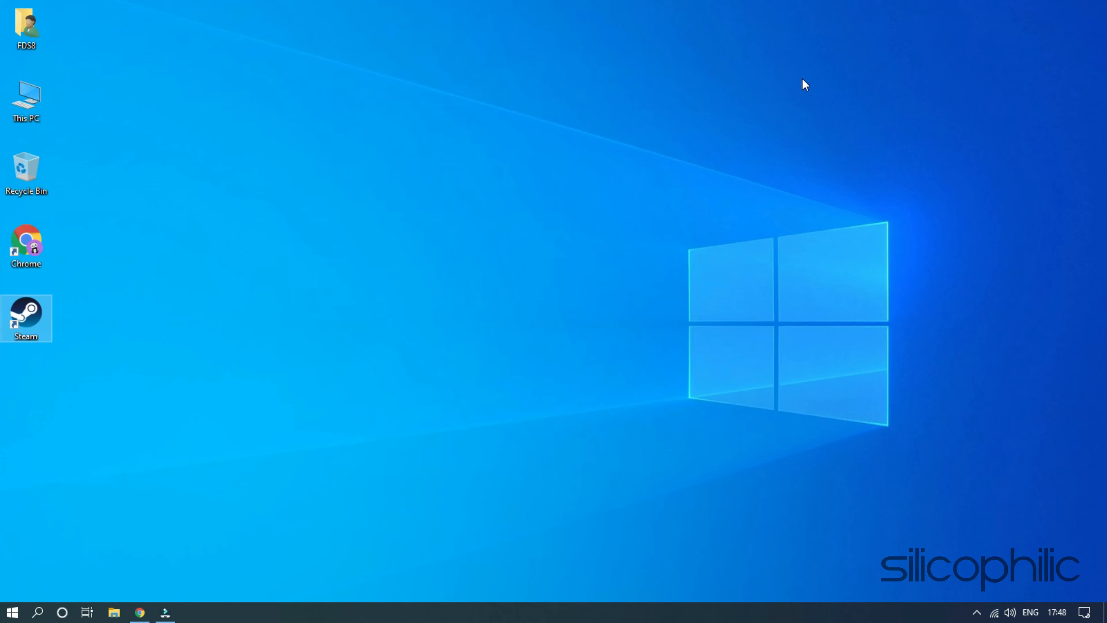
# Launch Steam from the desktop, open the games library and view the My Free Farm page.
pyautogui.doubleClick(35, 315)
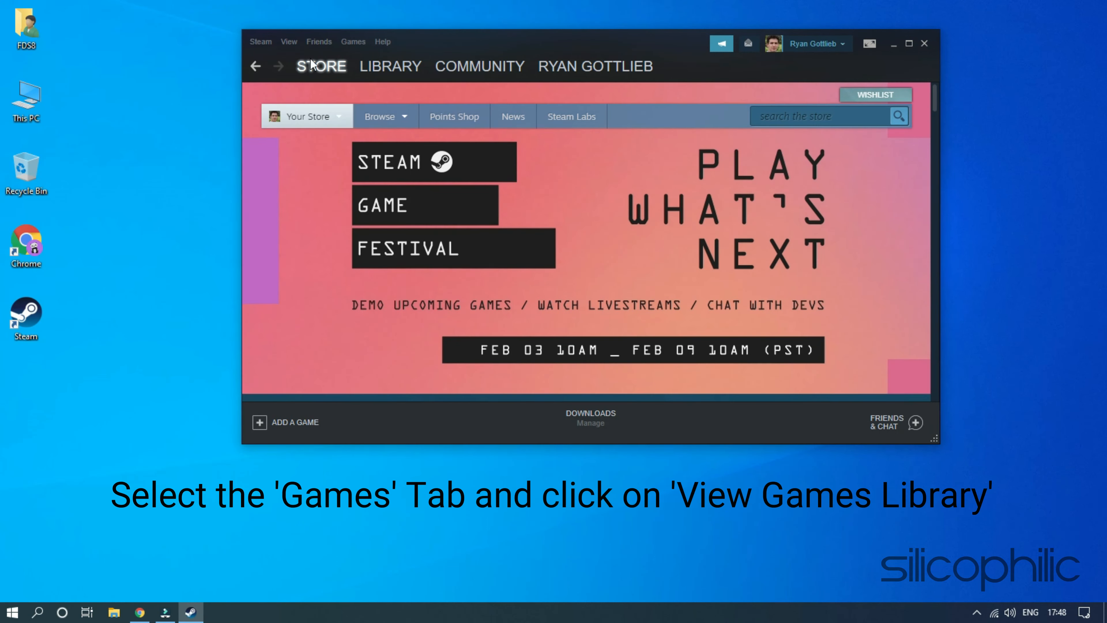
pyautogui.click(352, 41)
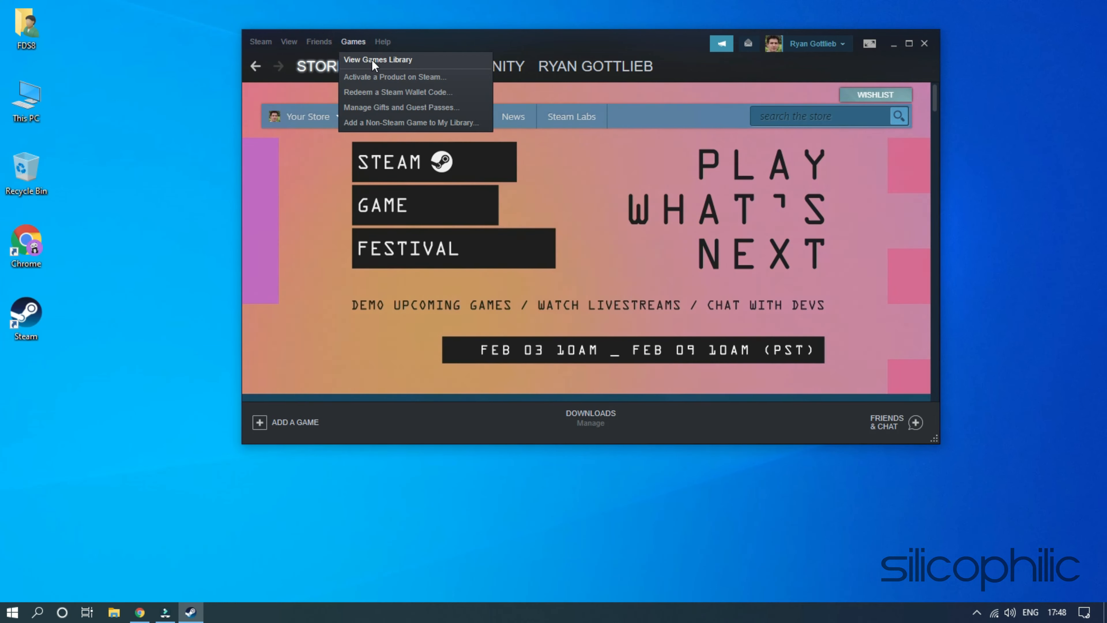
pyautogui.click(370, 59)
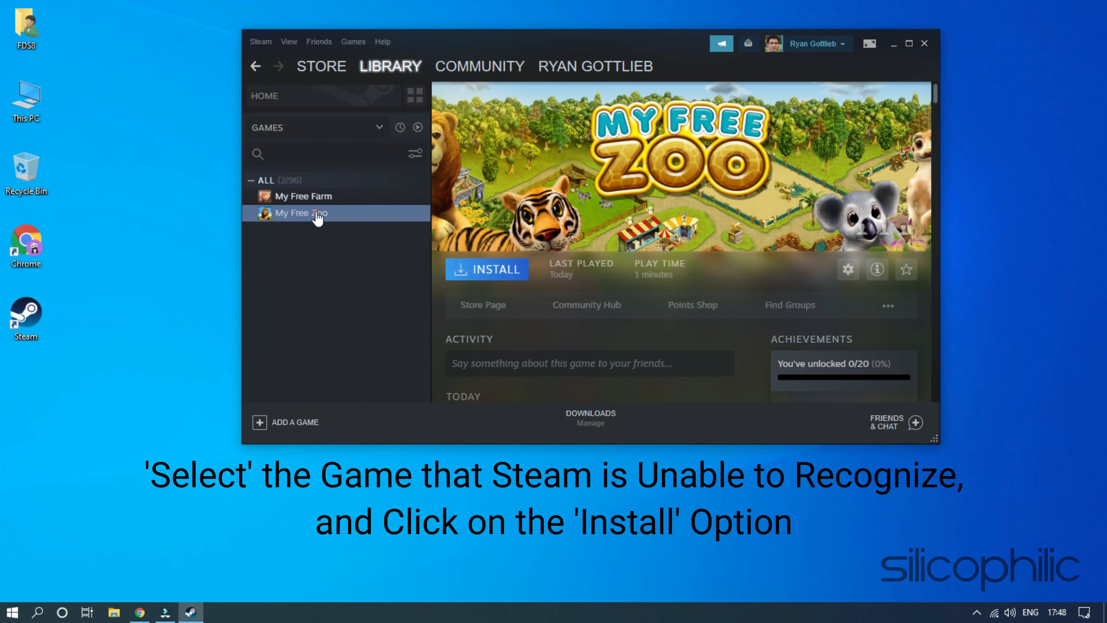
pyautogui.click(320, 199)
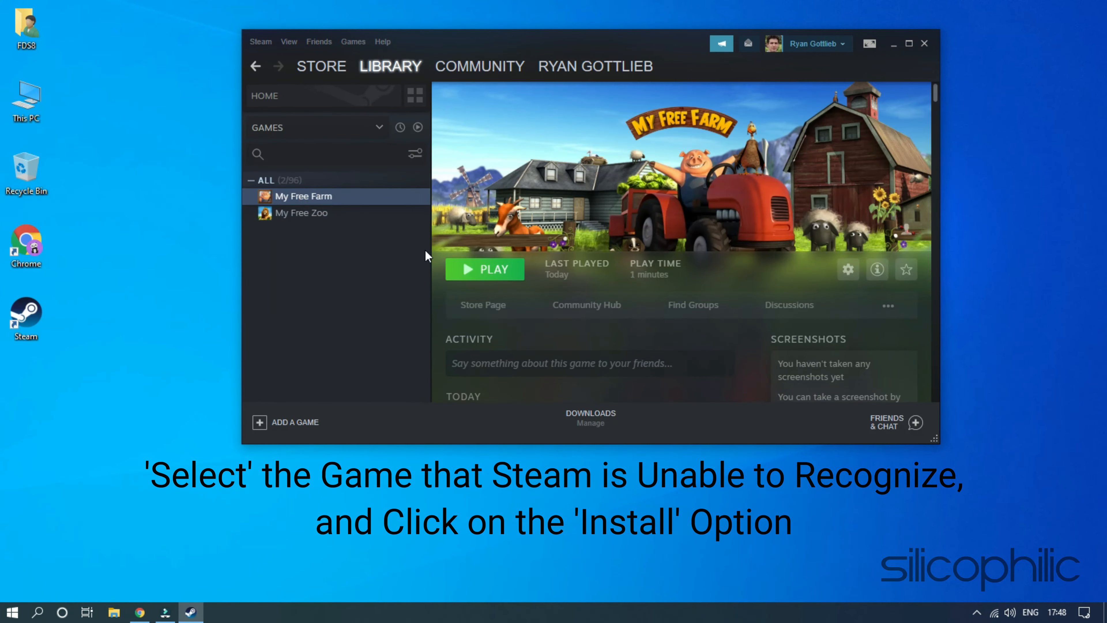
# Install My Free Zoo under C:\Program Files (x86)\Steam with a start menu shortcut, and close Steam once the download finishes.
pyautogui.click(340, 213)
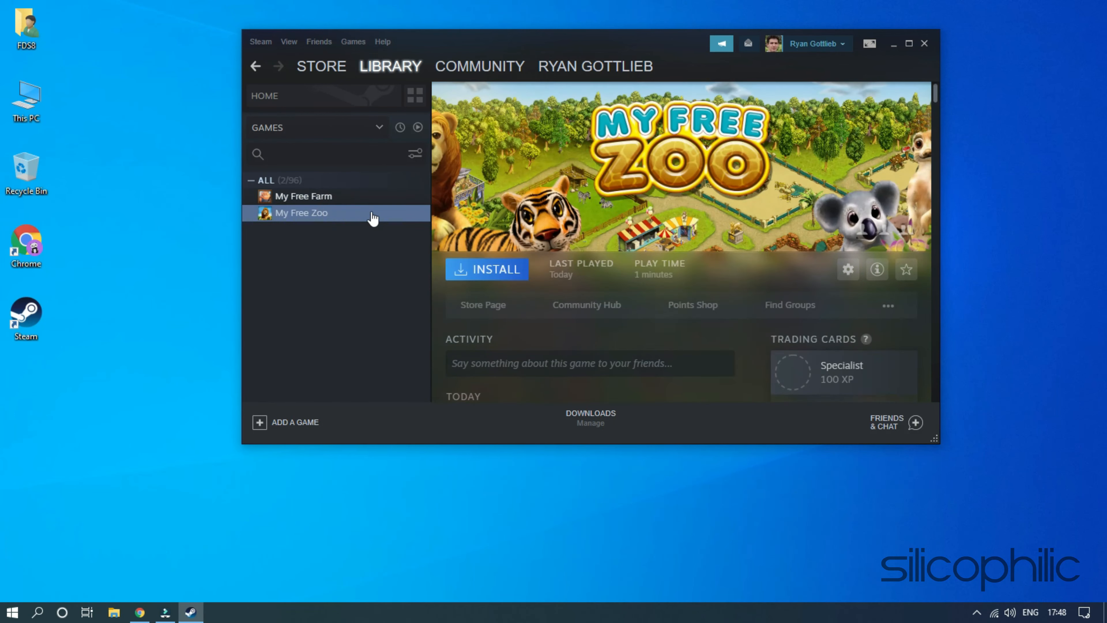
pyautogui.click(488, 269)
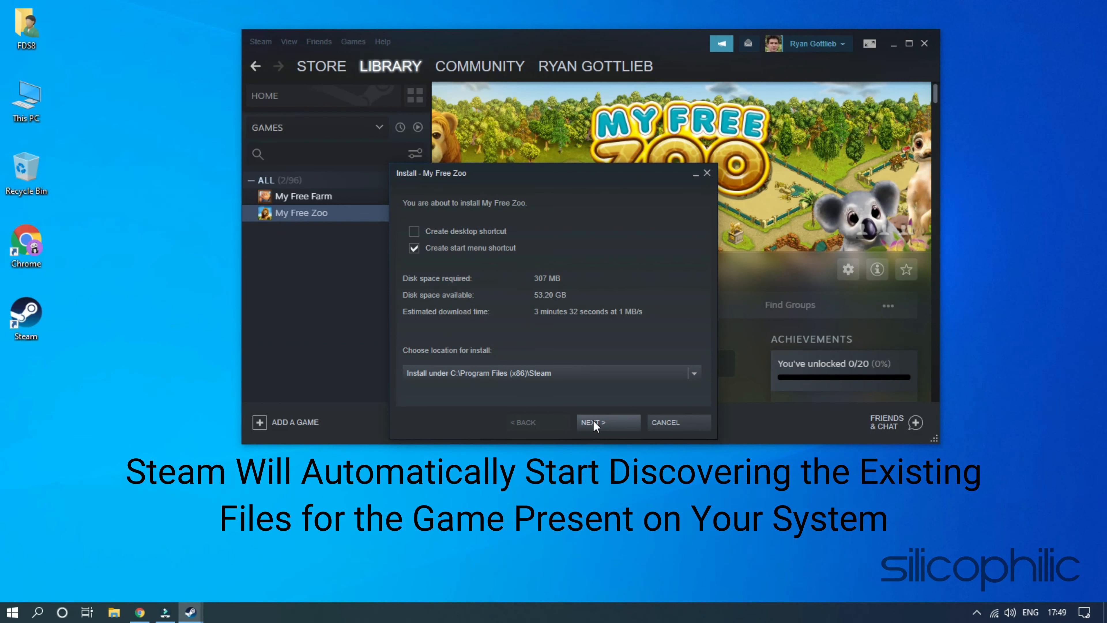
pyautogui.click(594, 423)
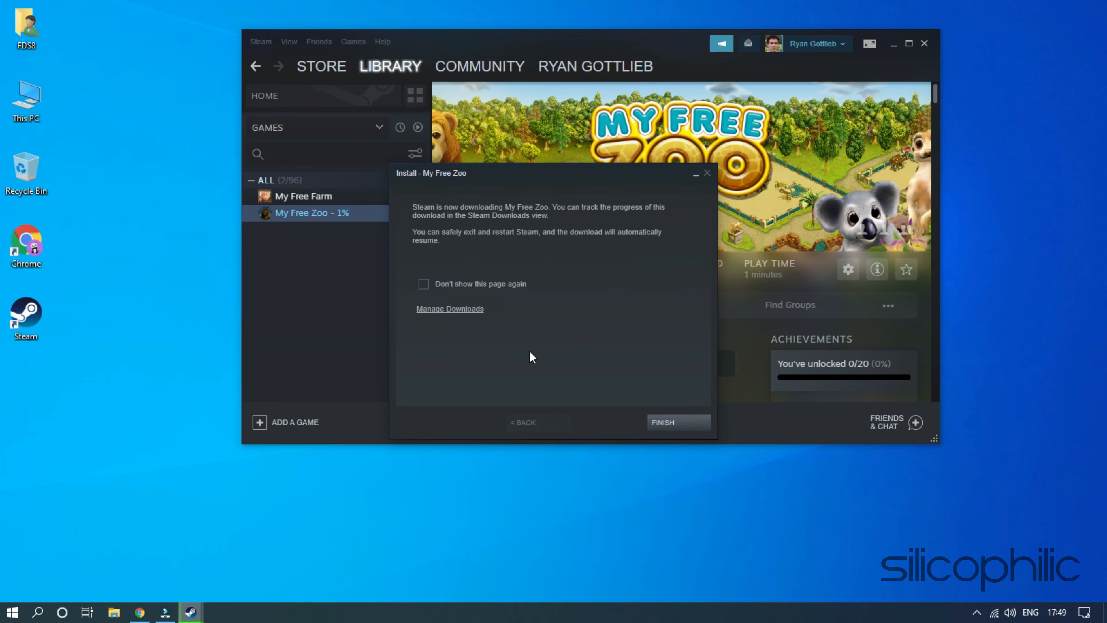
pyautogui.click(665, 422)
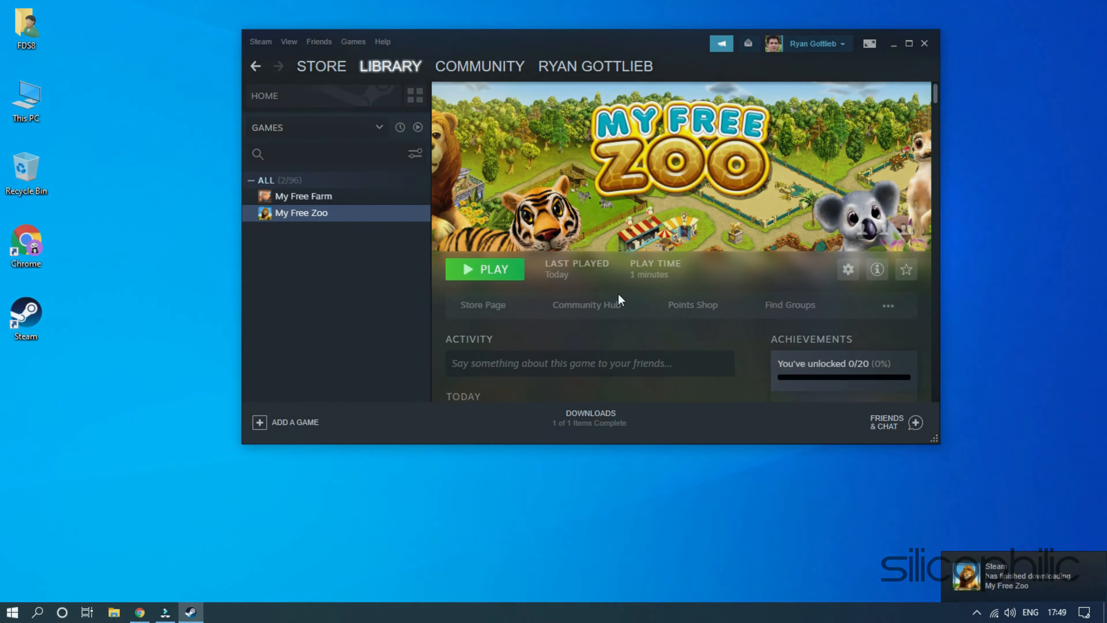
pyautogui.click(923, 42)
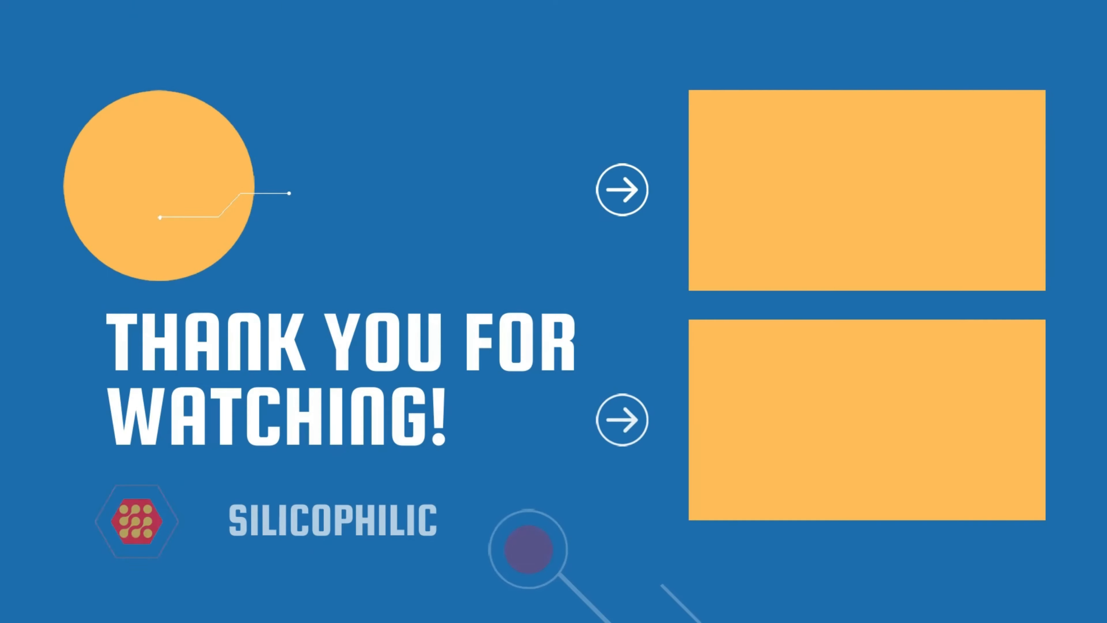